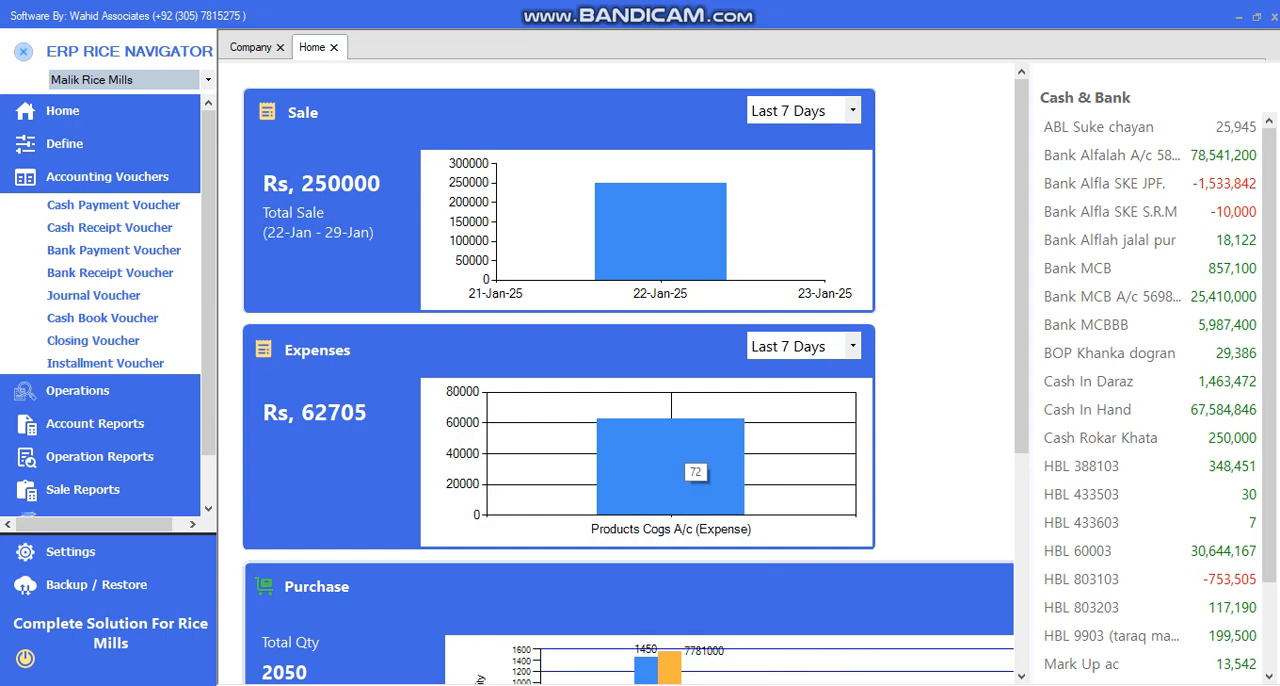
# Open a new Bank Payment Voucher and collapse the side navigation to widen the form
pyautogui.click(107, 177)
pyautogui.click(107, 177)
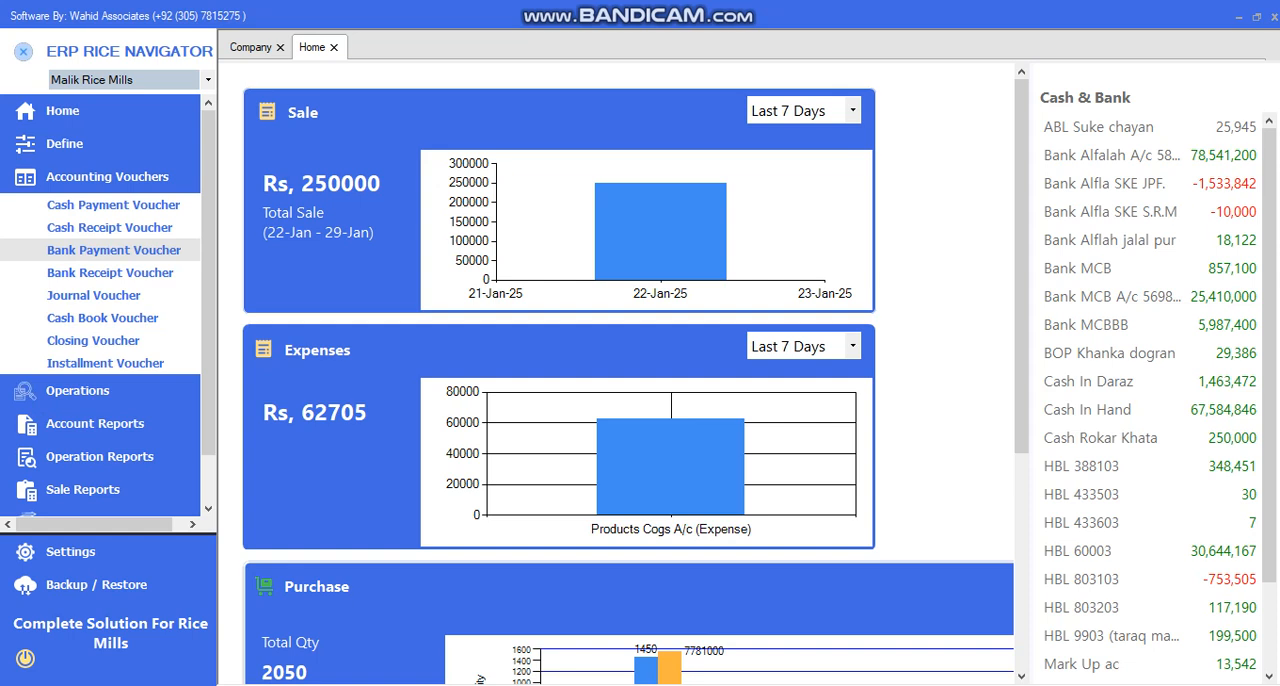
pyautogui.click(113, 250)
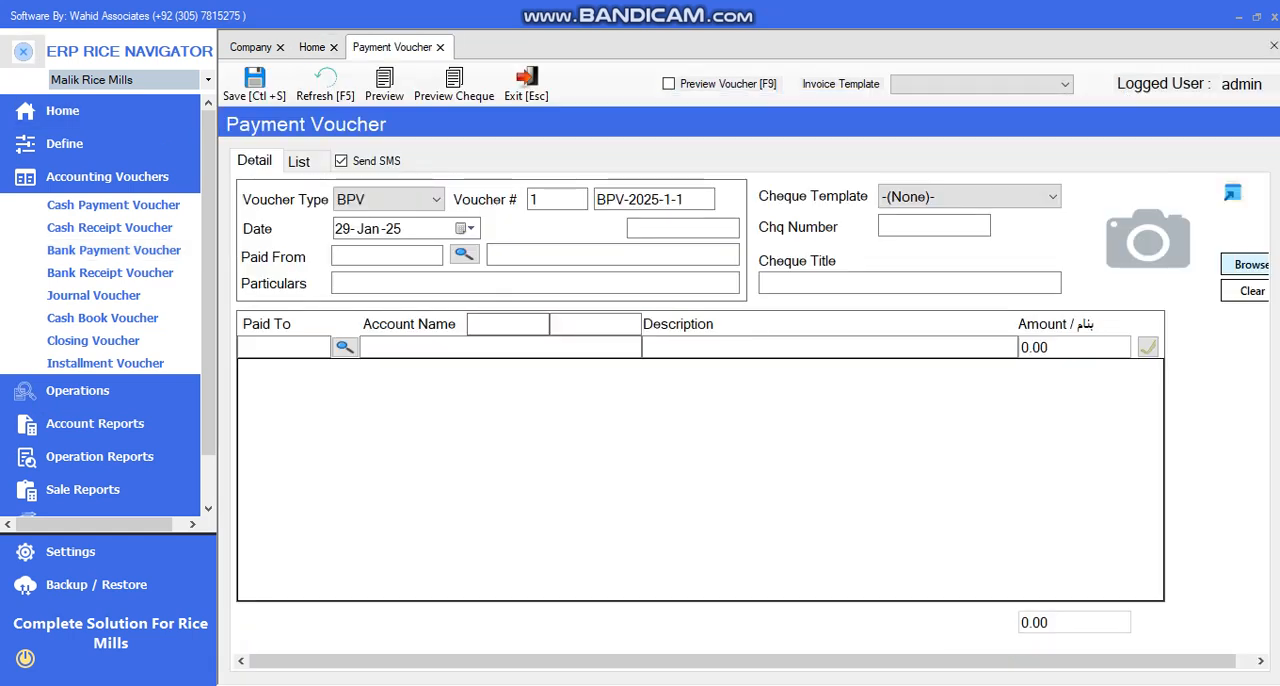
pyautogui.click(23, 51)
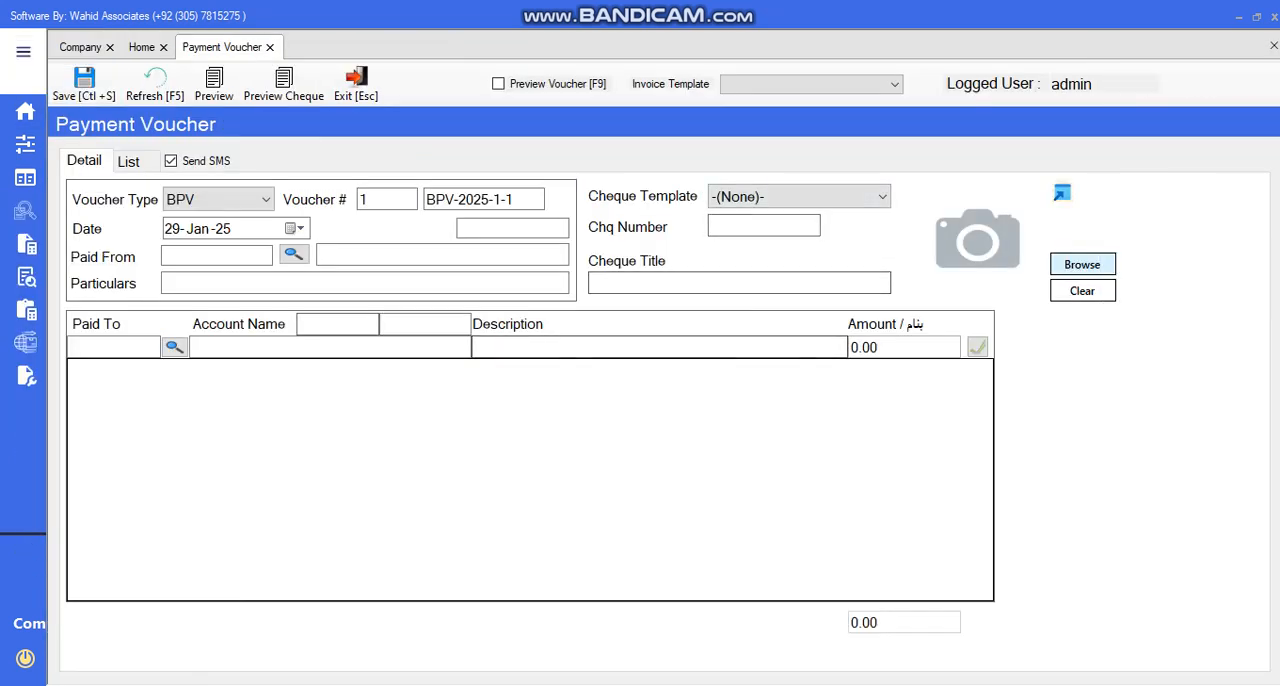
pyautogui.doubleClick(390, 199)
pyautogui.click(390, 199)
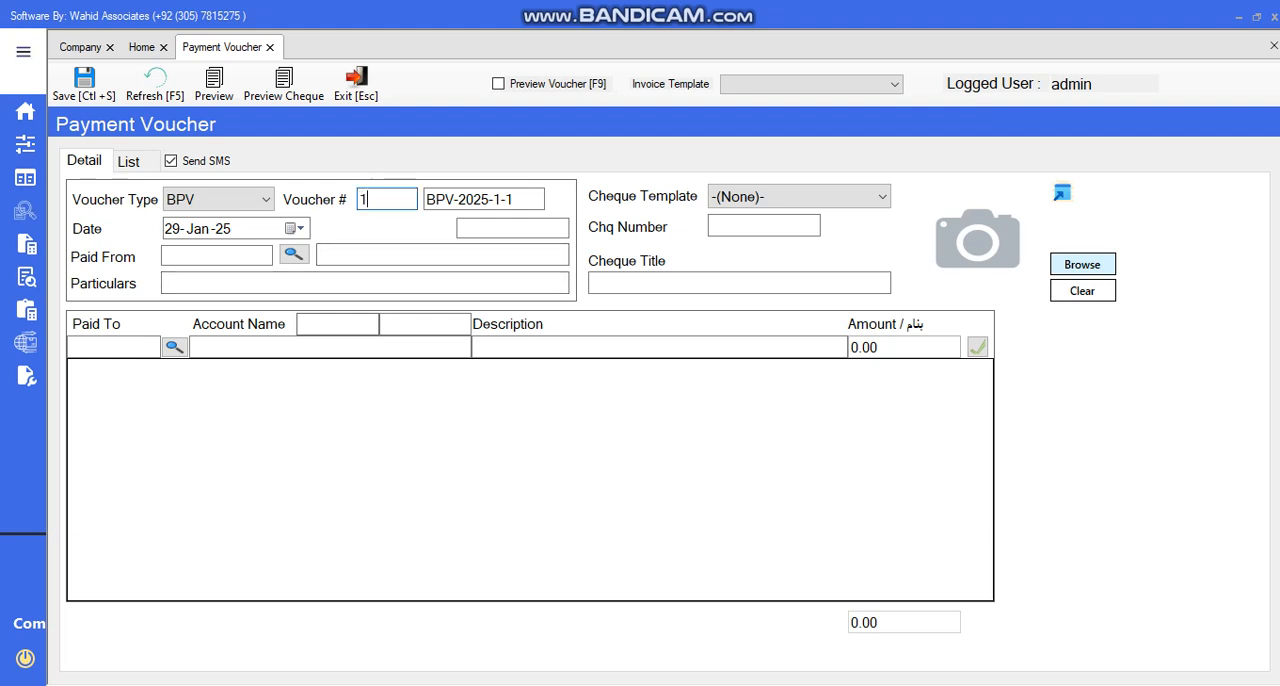
pyautogui.click(173, 229)
pyautogui.press('Right')
pyautogui.press('Right')
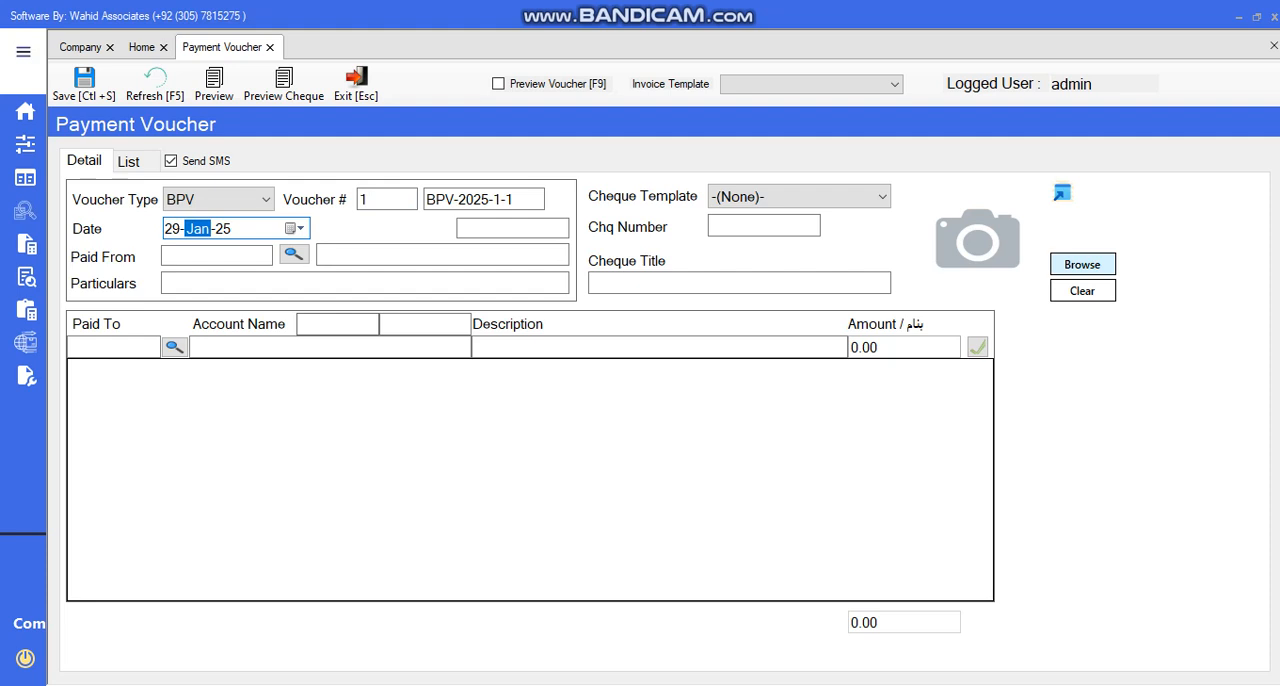
pyautogui.press('Left')
# Choose the bank account Bank Alflah jalal pur as the voucher's Paid From account
pyautogui.click(294, 255)
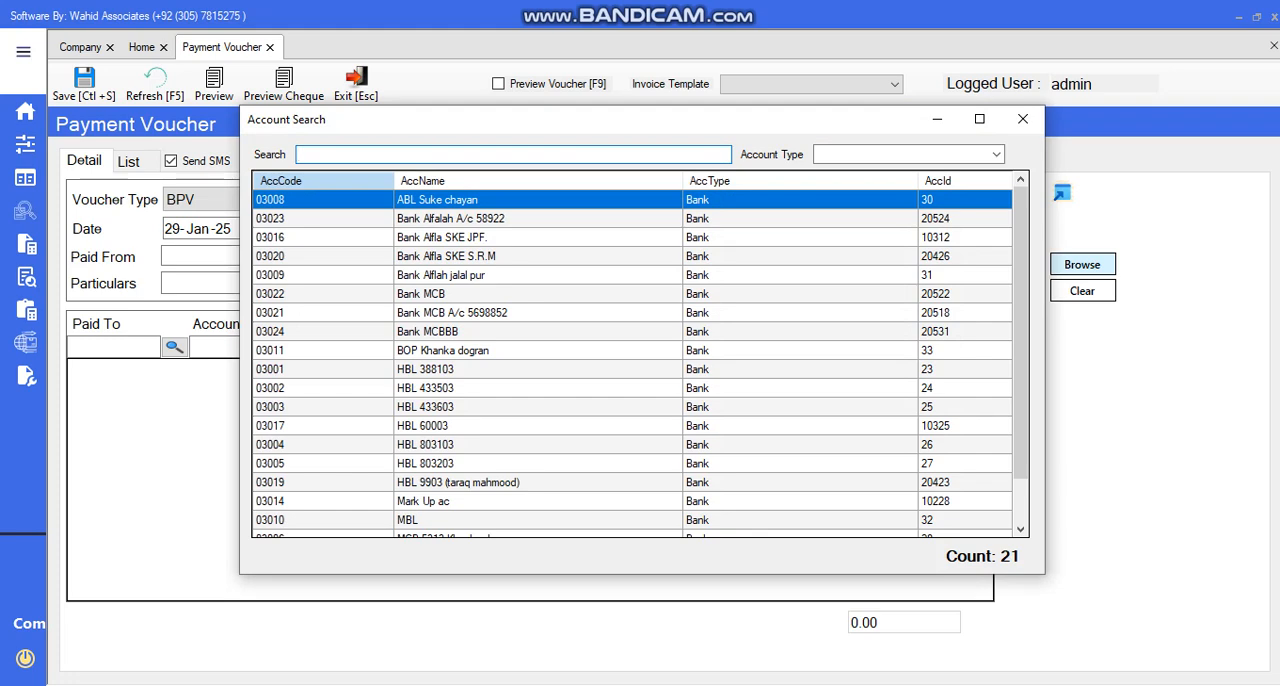
pyautogui.press('Down')
pyautogui.press('Down')
pyautogui.press('Down')
pyautogui.press('Down')
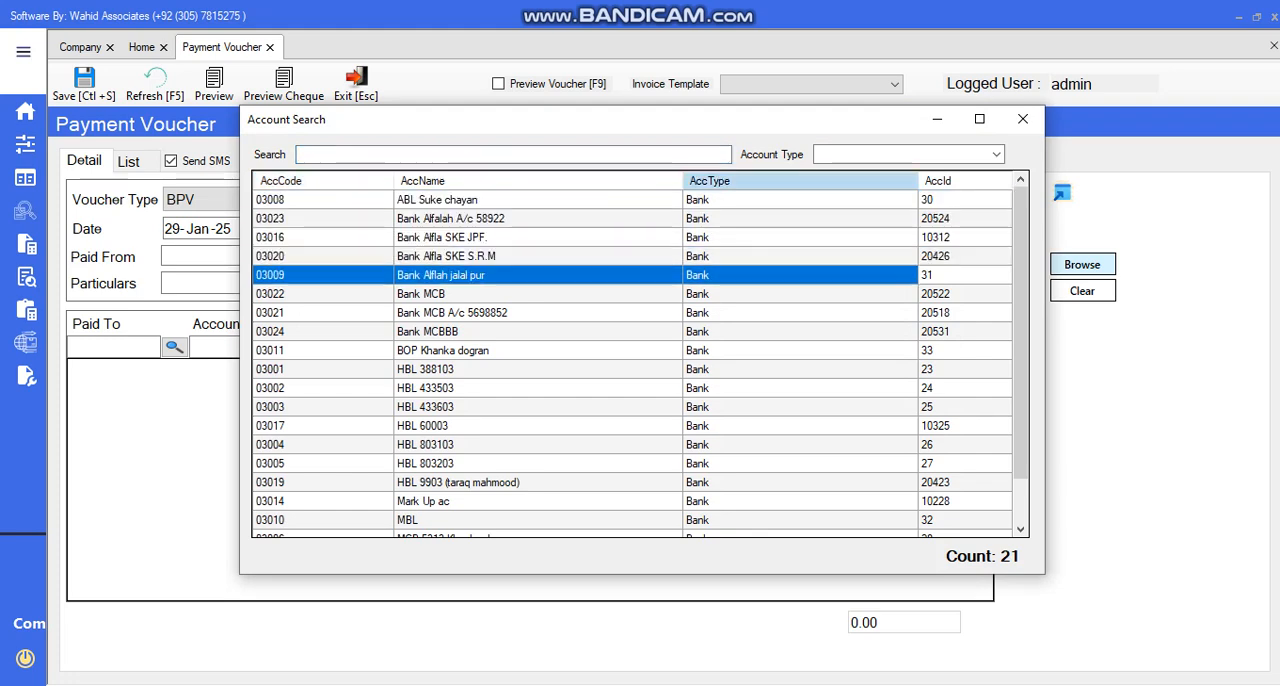
pyautogui.press('Return')
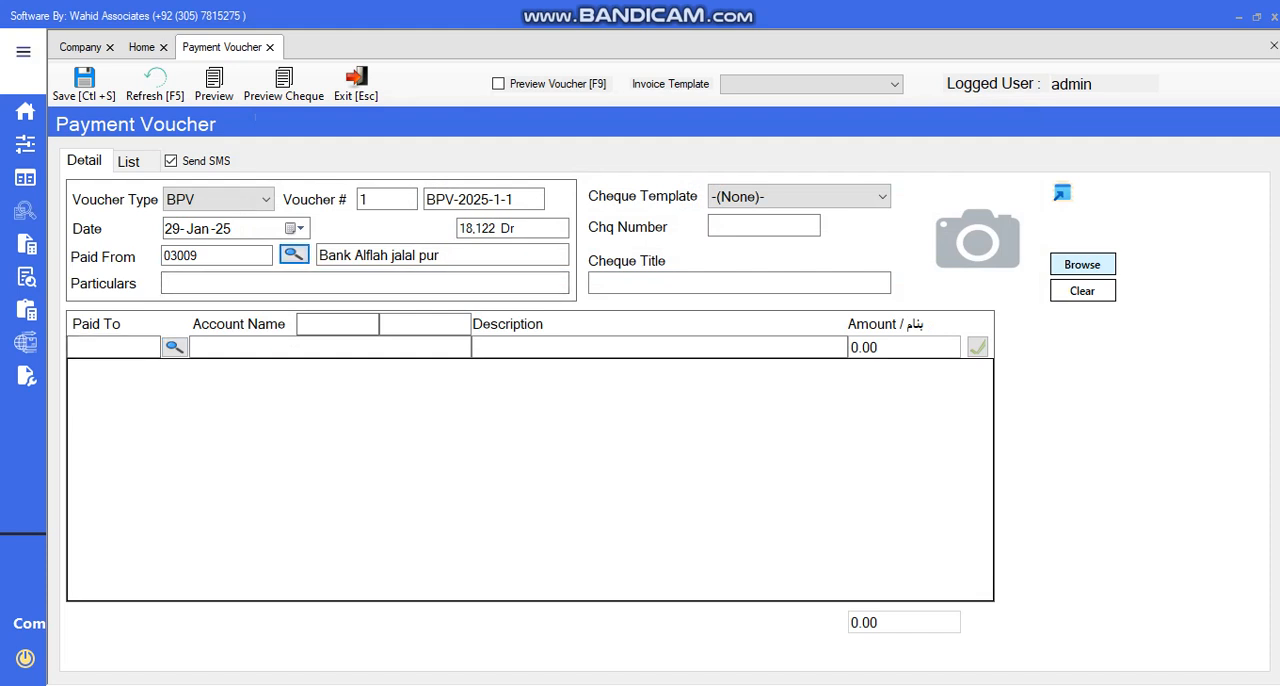
# Search the accounts for the customer being paid and set that account as Paid To, checking its balance
pyautogui.click(175, 347)
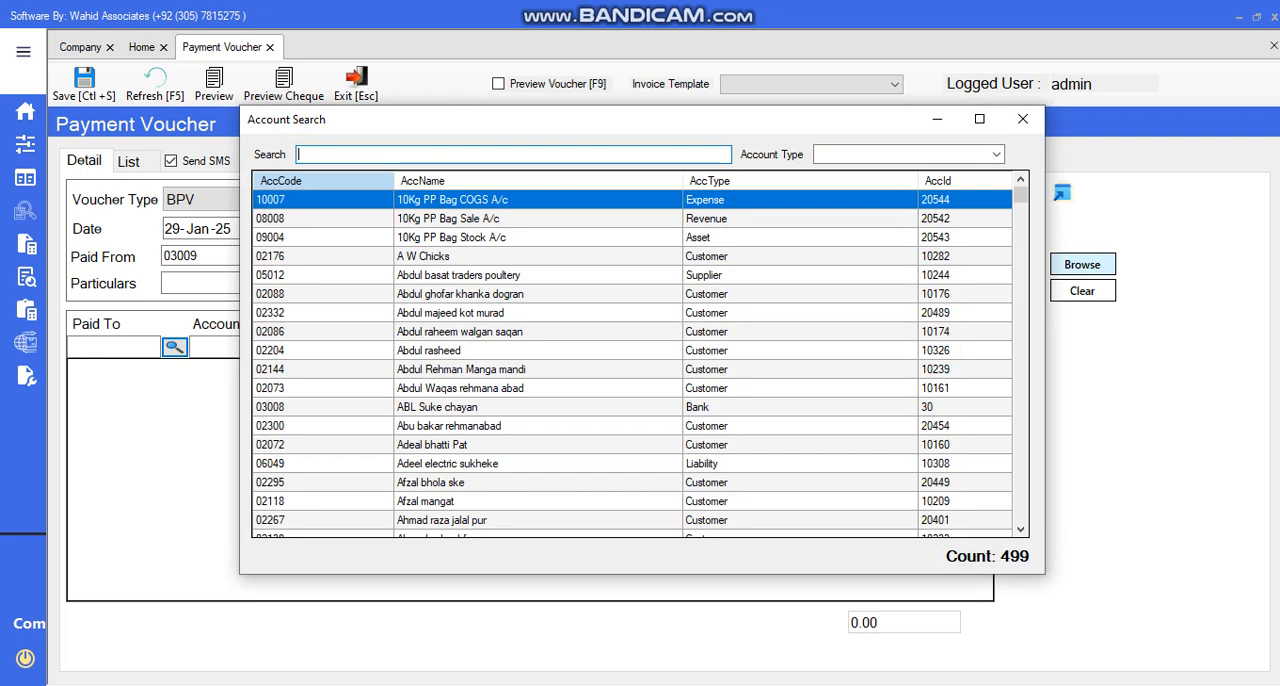
pyautogui.write('ehsan')
pyautogui.press('Down')
pyautogui.press('Return')
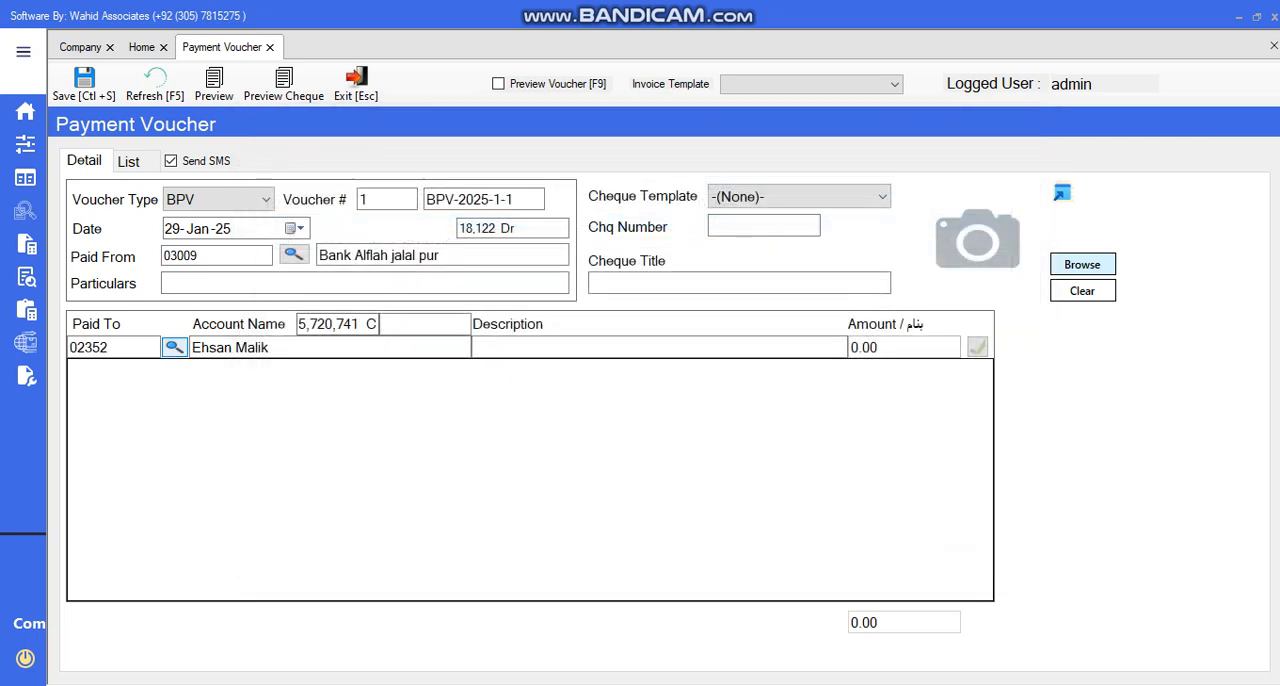
pyautogui.moveTo(360, 324); pyautogui.dragTo(298, 324)
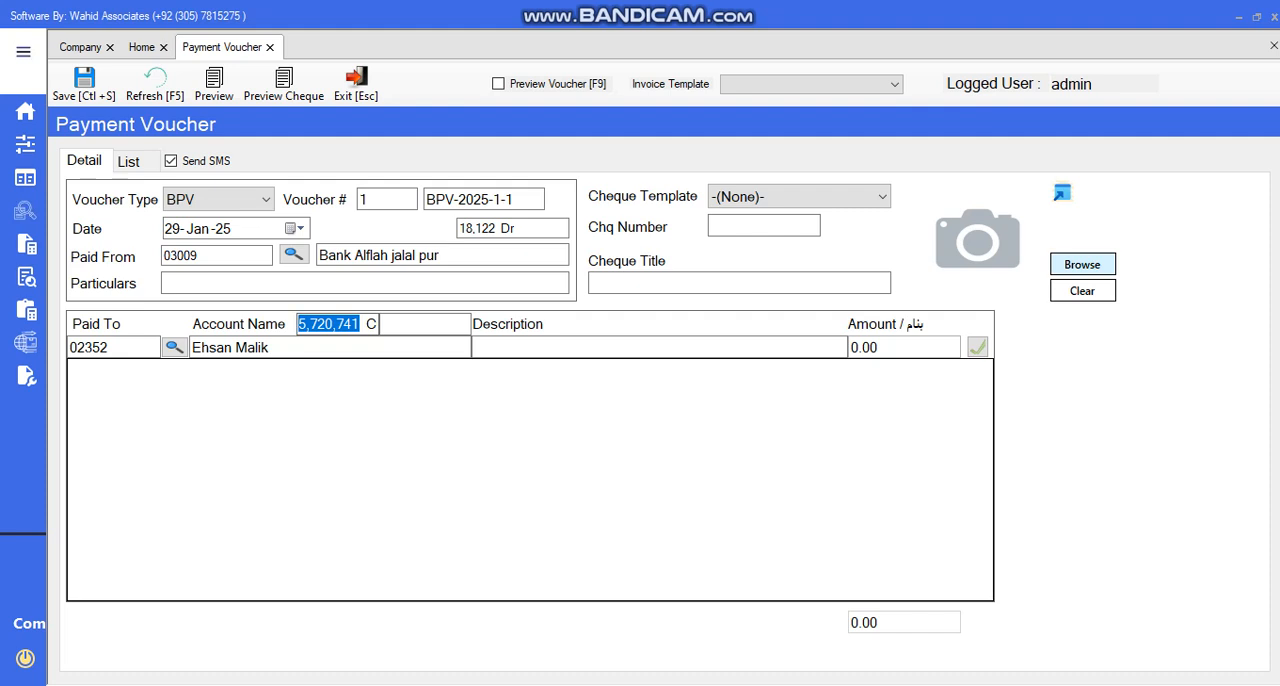
# Add the payment line with the description "PAid For Paddy 1121" and an amount of 5,000,000
pyautogui.click(530, 347)
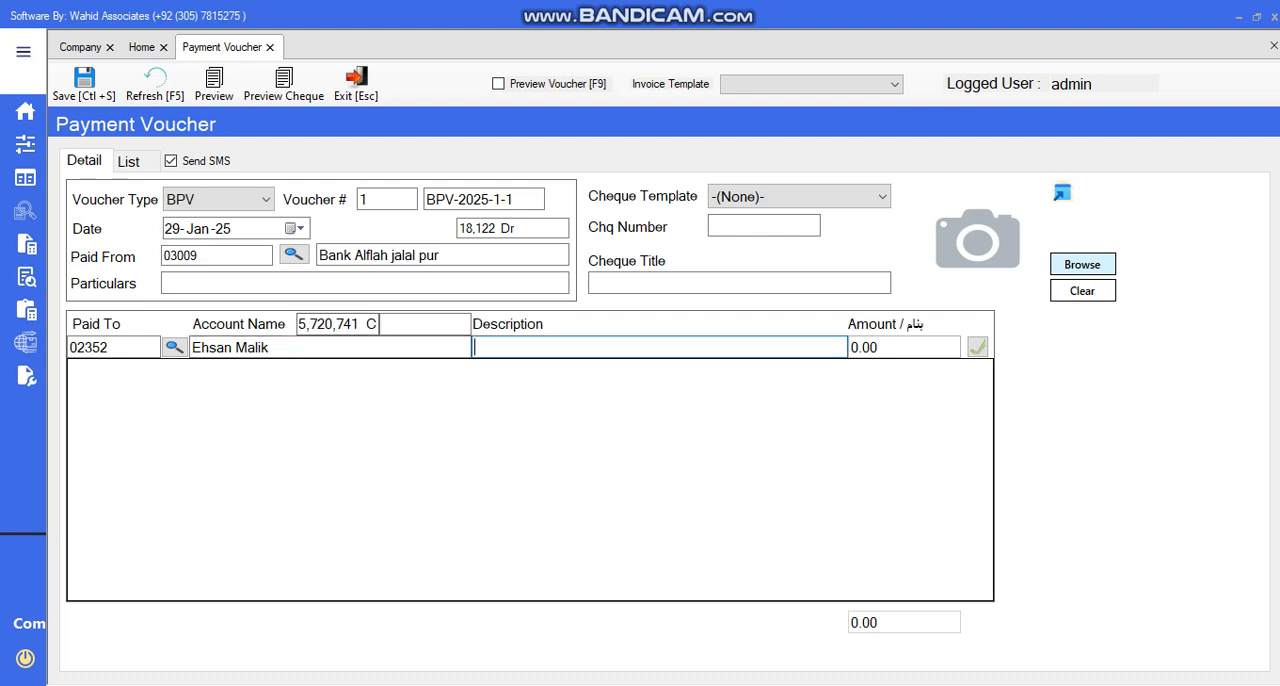
pyautogui.write('PAid For Paddy 1121')
pyautogui.press('Tab')
pyautogui.write('5,000,000')
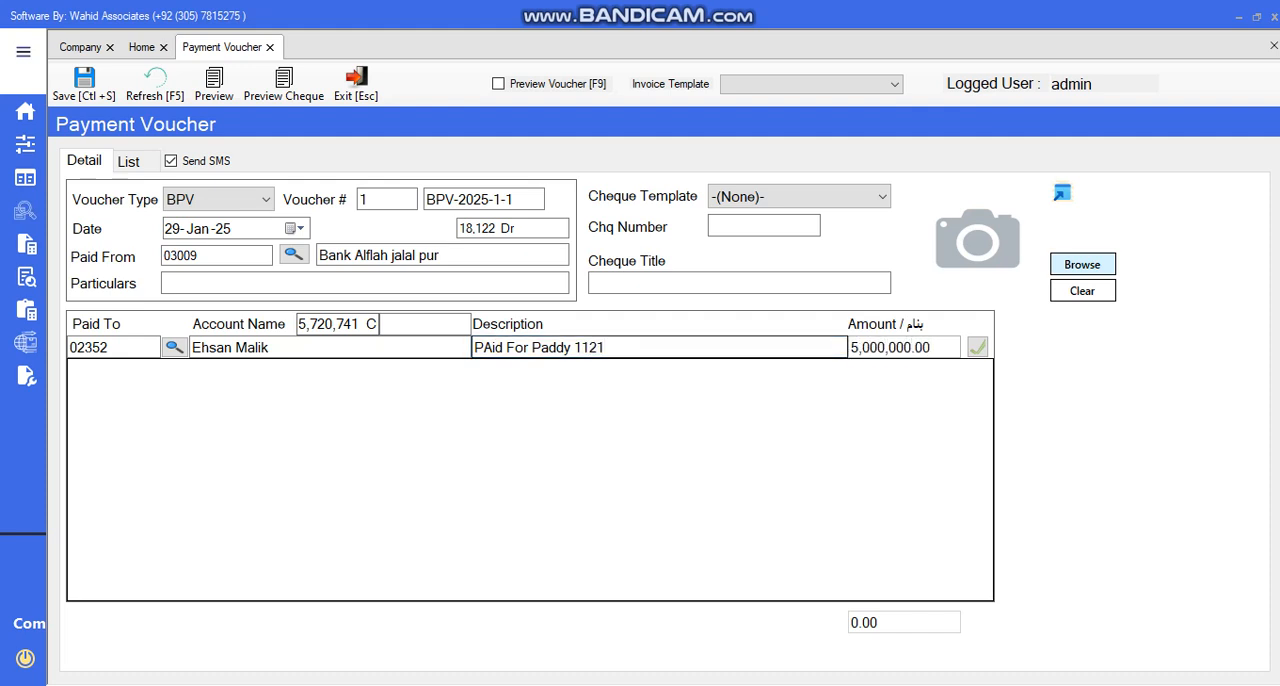
pyautogui.press('Return')
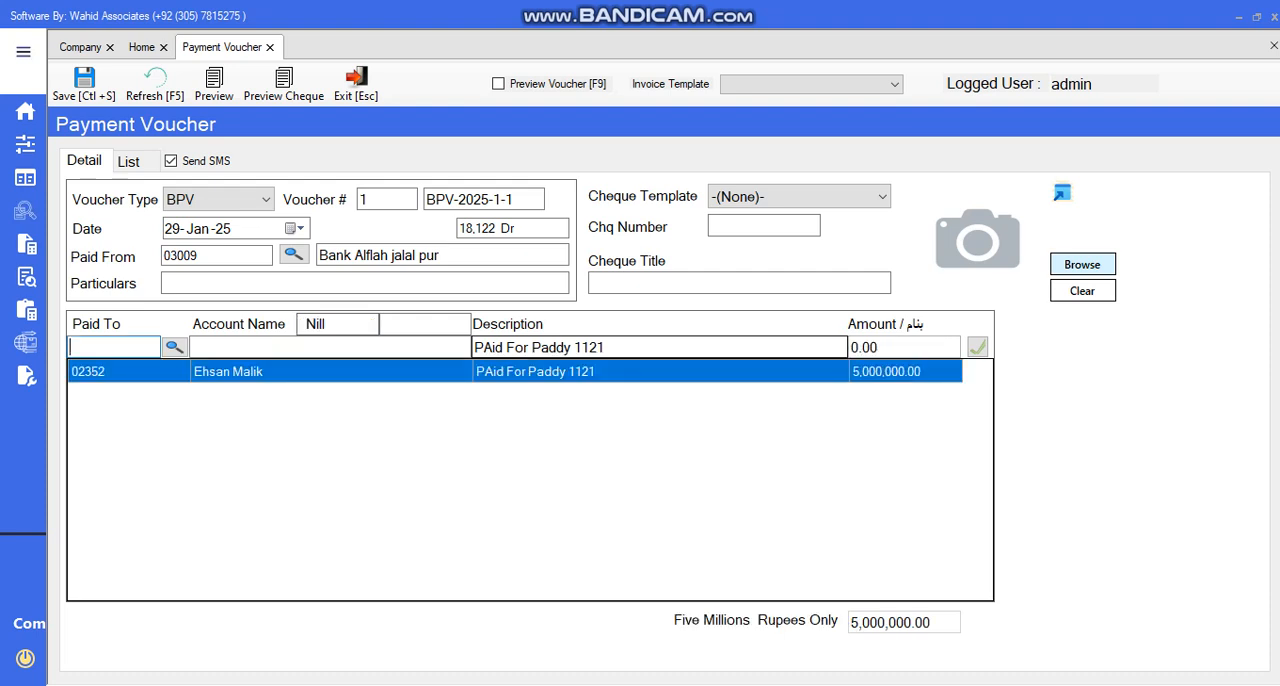
# Enter 65442 as the cheque number and put the same number in the voucher's particulars
pyautogui.click(764, 226)
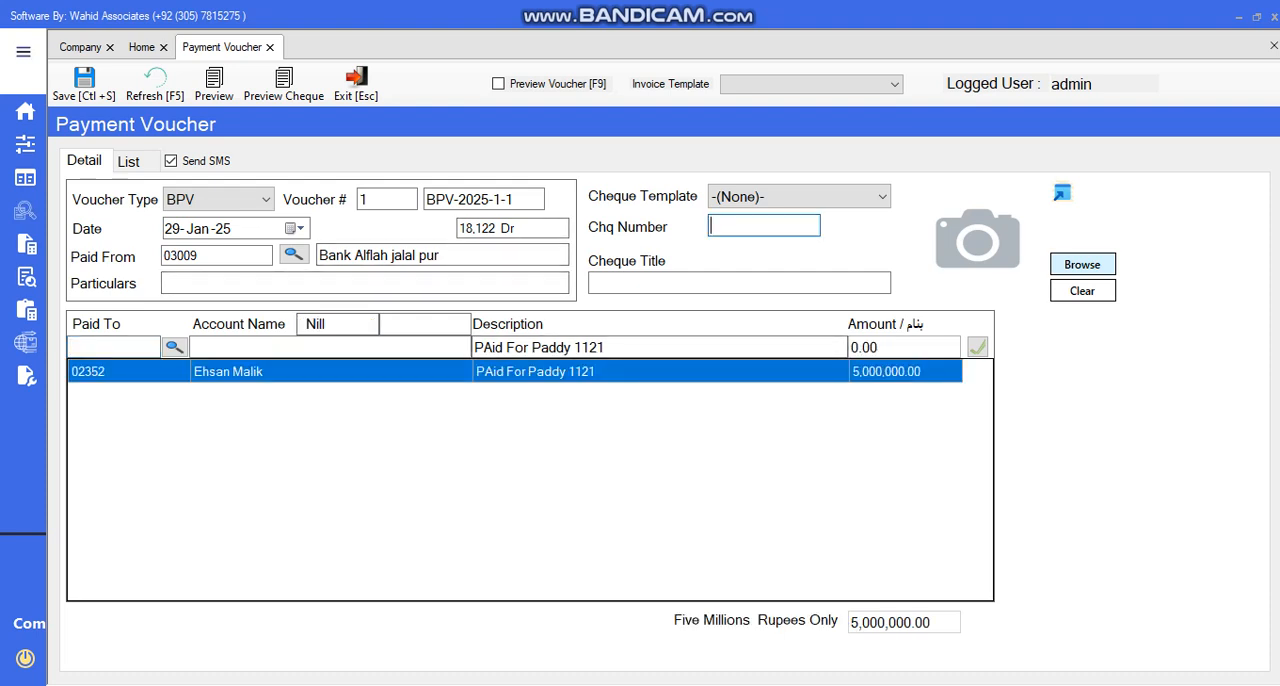
pyautogui.write('65442')
pyautogui.click(430, 283)
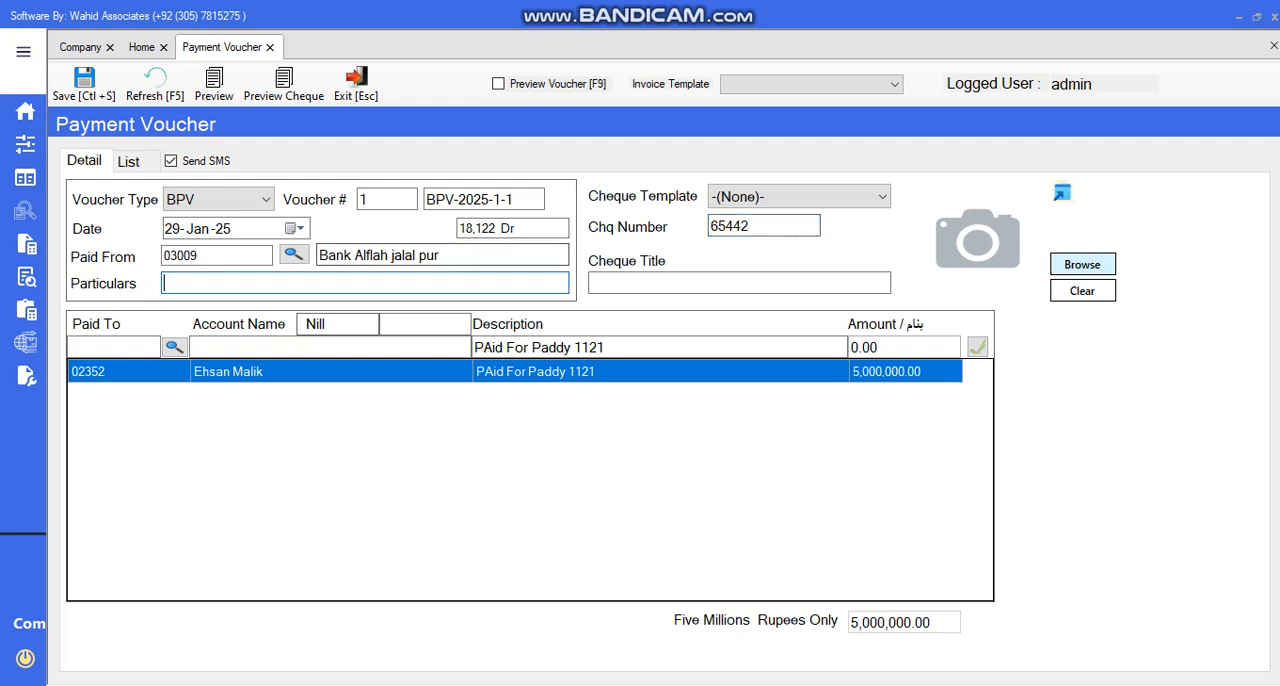
pyautogui.press('Tab')
pyautogui.hotkey('ctrl', 'c')
pyautogui.press('Tab')
pyautogui.hotkey('ctrl', 'v')
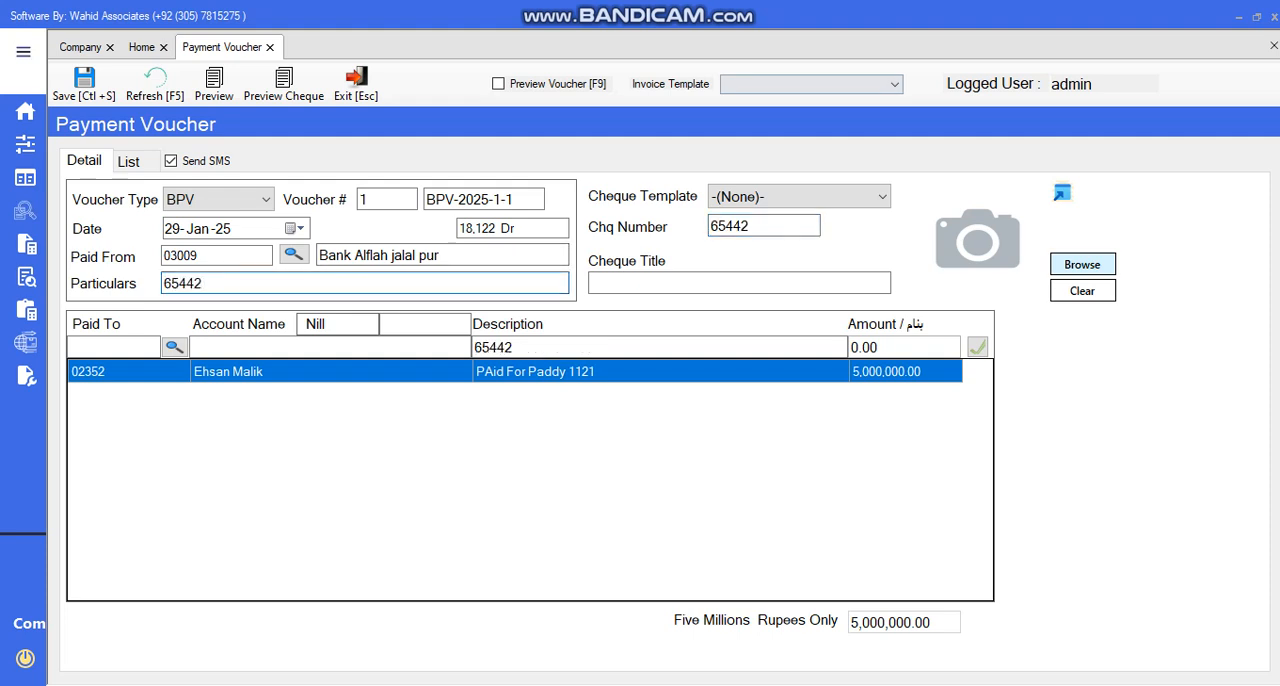
pyautogui.click(893, 84)
pyautogui.click(893, 84)
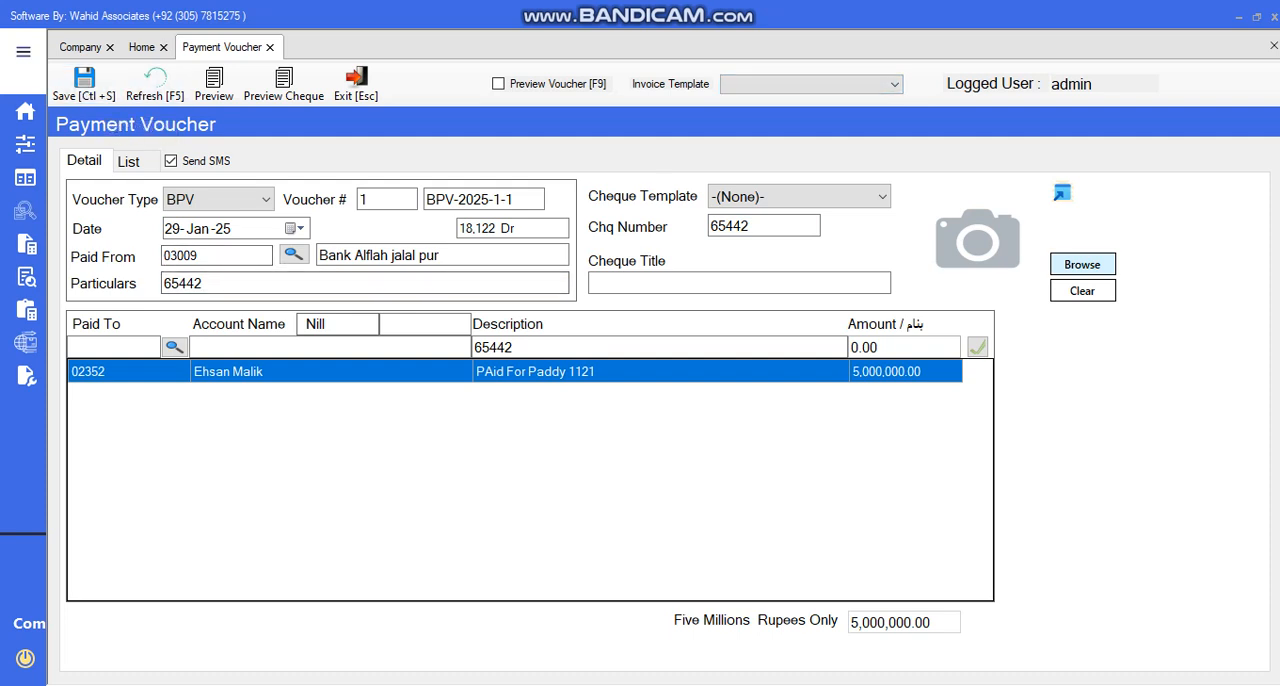
pyautogui.moveTo(205, 256); pyautogui.dragTo(162, 256)
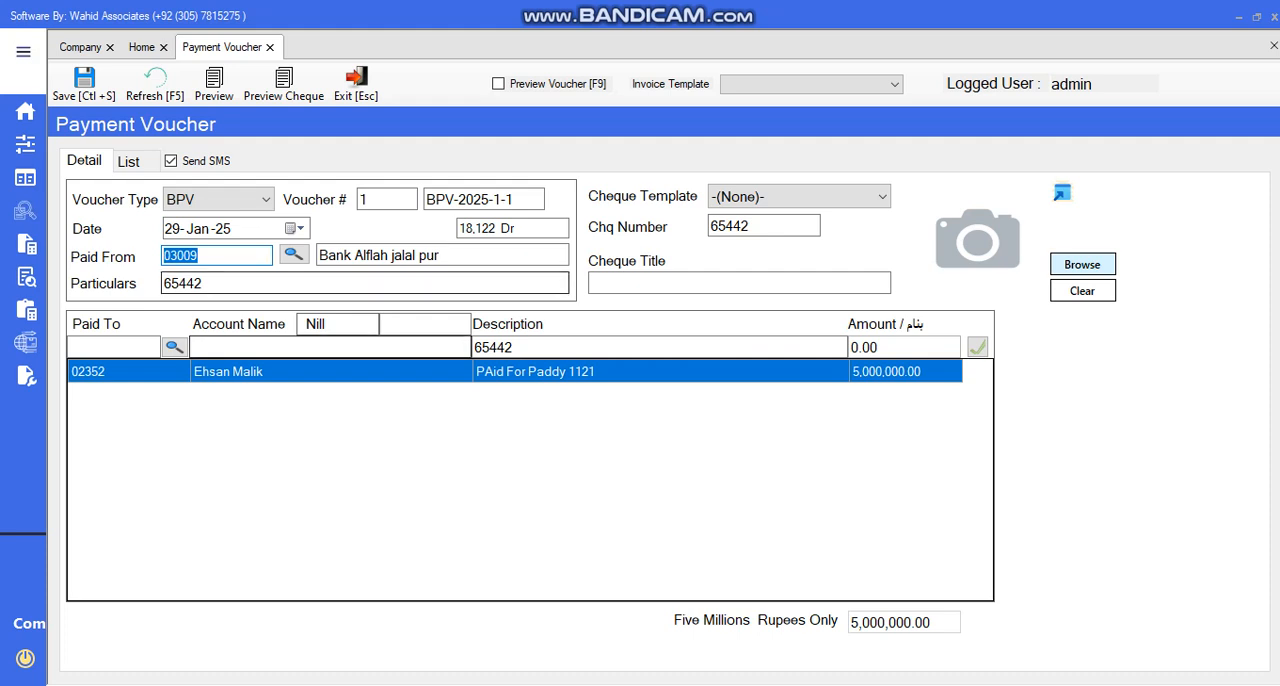
pyautogui.click(218, 256)
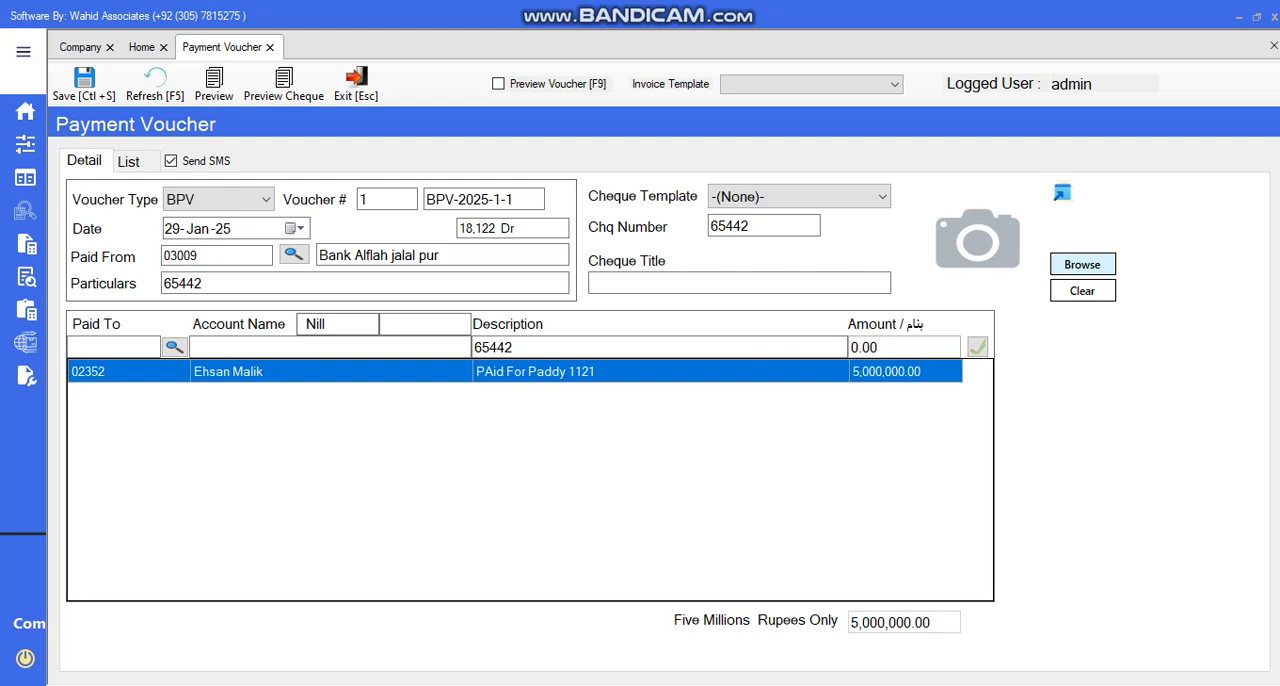
# Save the completed bank payment voucher
pyautogui.hotkey('ctrl', 's')
pyautogui.press('Return')
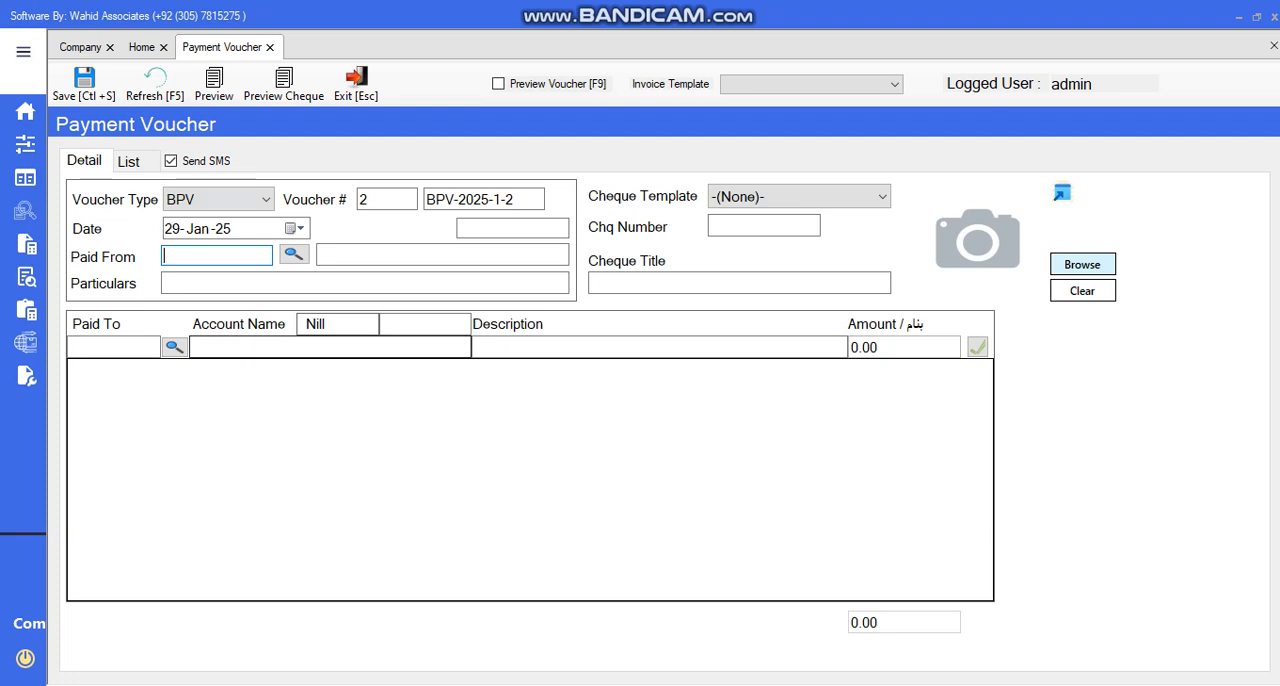
# Open the General Ledger report form and select the paid customer's account for it
pyautogui.click(23, 52)
pyautogui.click(95, 243)
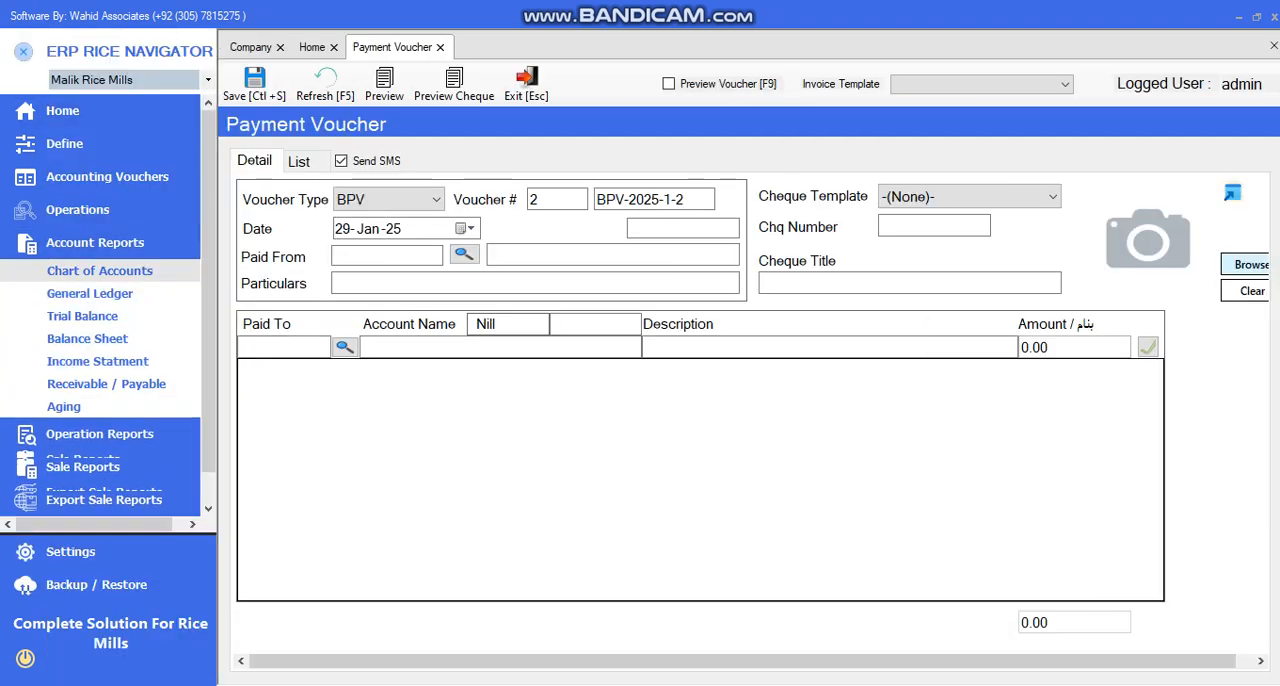
pyautogui.click(90, 294)
pyautogui.click(560, 151)
pyautogui.write('ehsan')
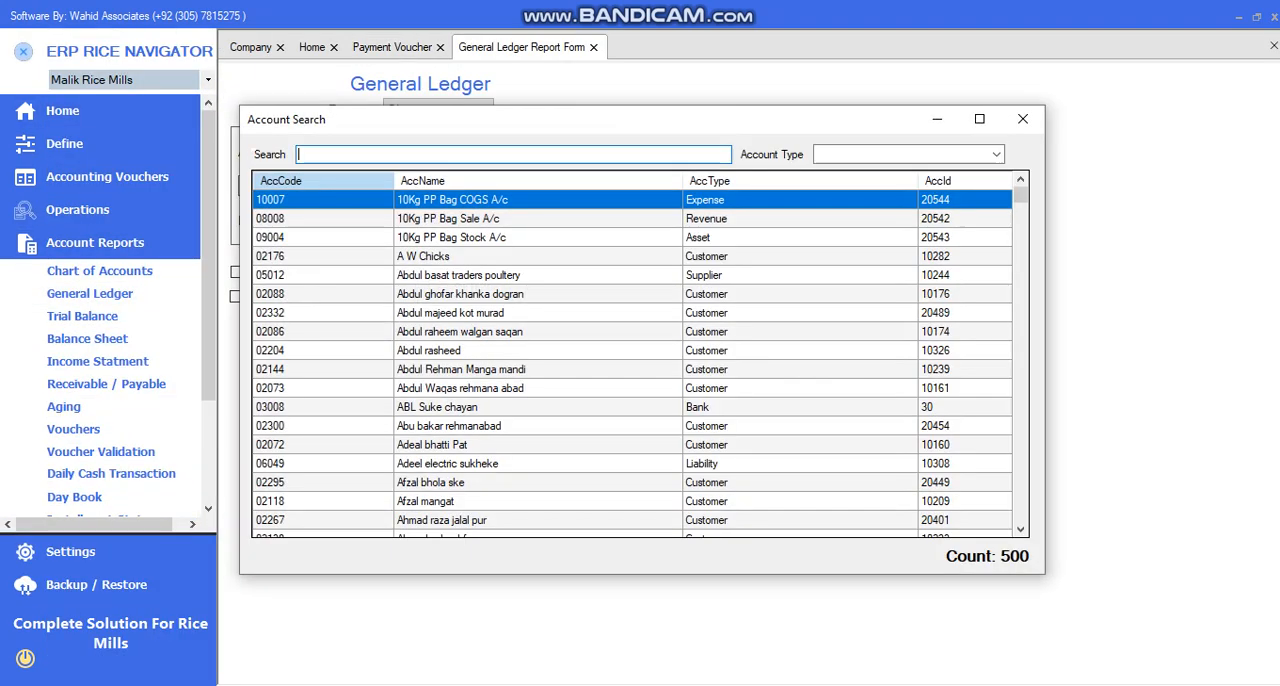
pyautogui.press('Down')
pyautogui.press('Return')
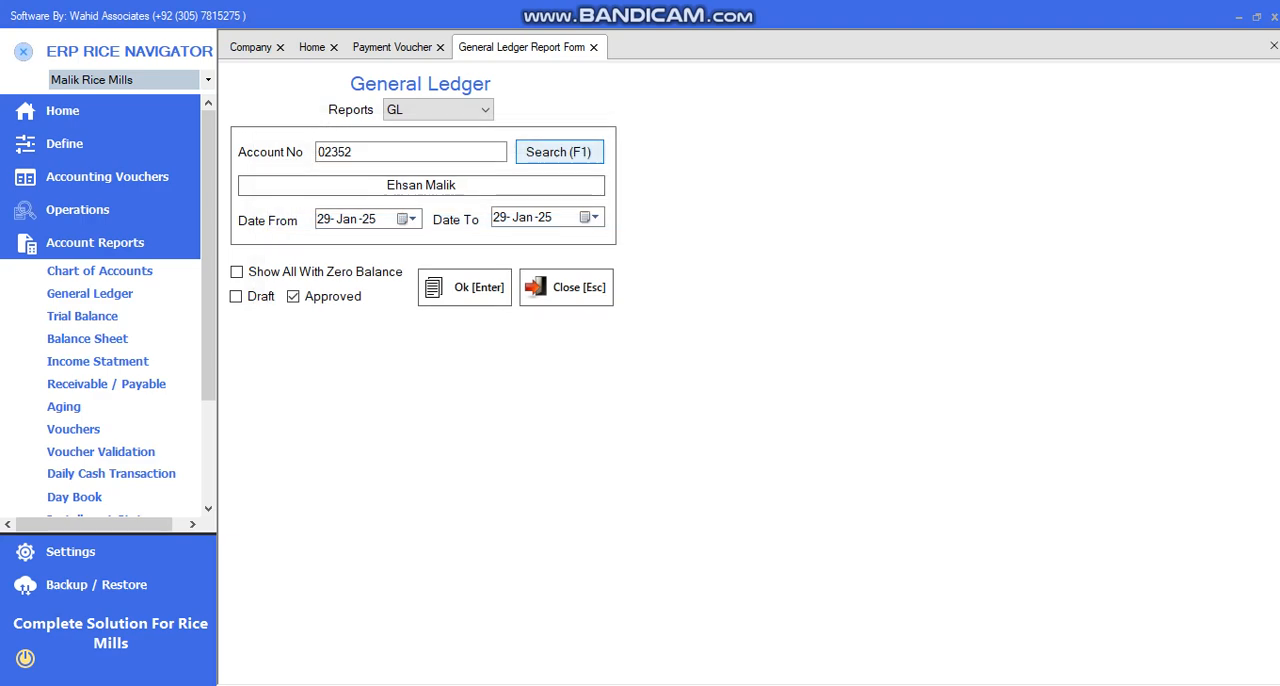
# Include draft entries, generate the customer's general ledger and enlarge the report to 150%
pyautogui.click(236, 296)
pyautogui.click(465, 288)
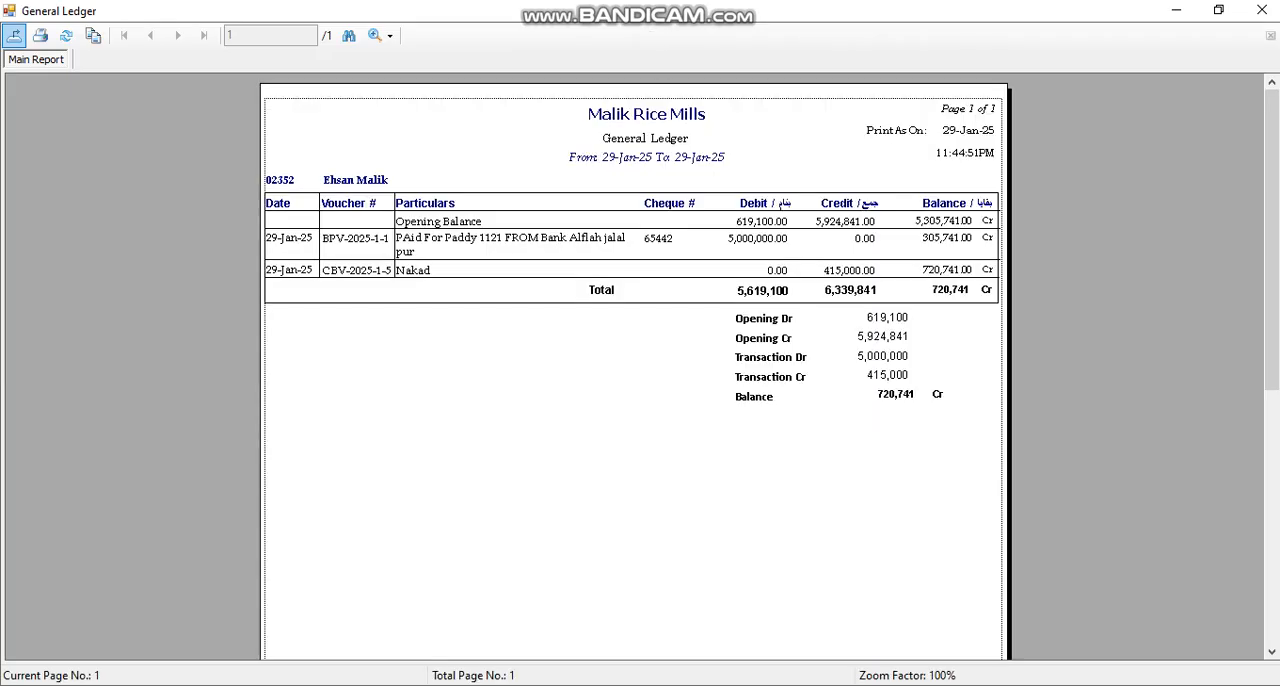
pyautogui.click(388, 35)
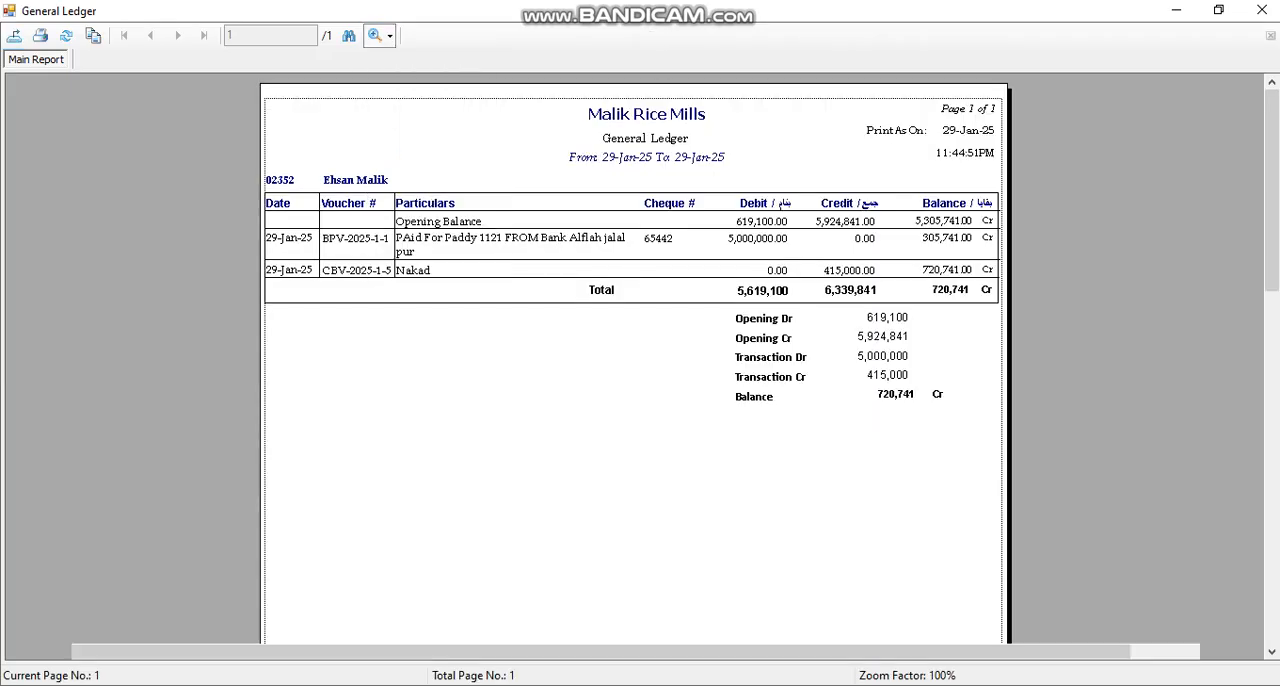
pyautogui.click(410, 162)
# Examine the bank payment's date, voucher number, particulars, cheque number and debit, plus the ledger totals and balance, and close the report
pyautogui.click(117, 315)
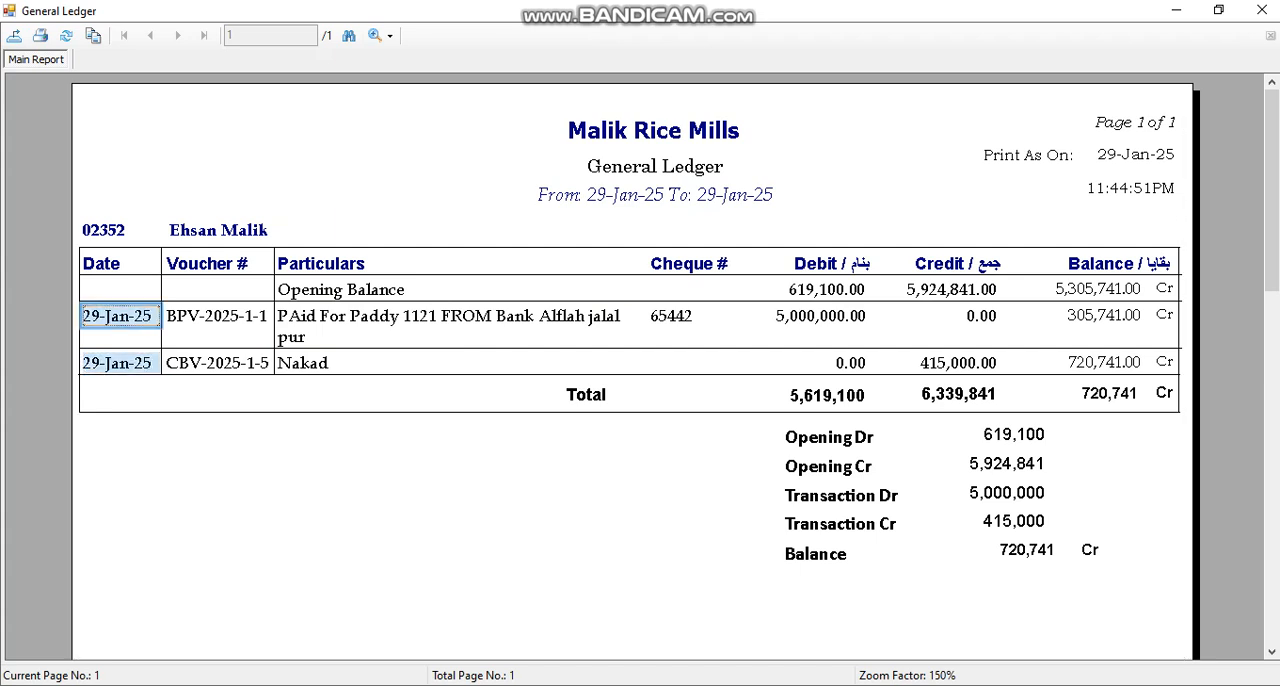
pyautogui.click(218, 316)
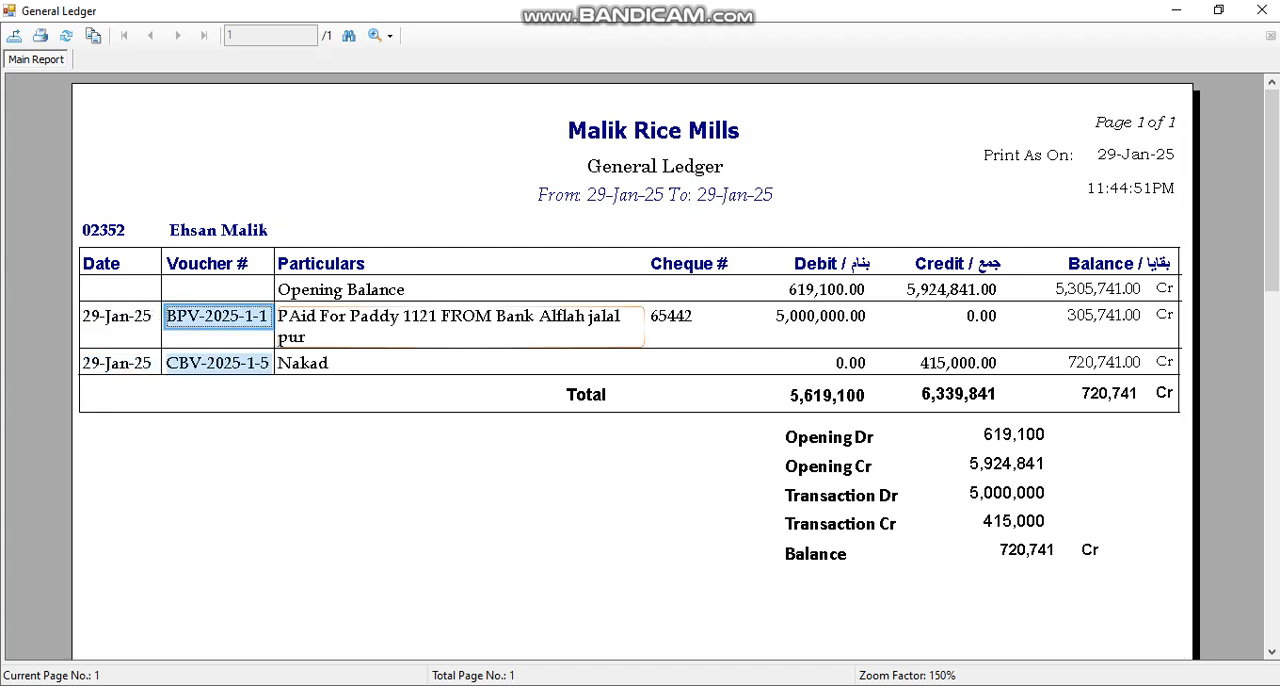
pyautogui.click(430, 318)
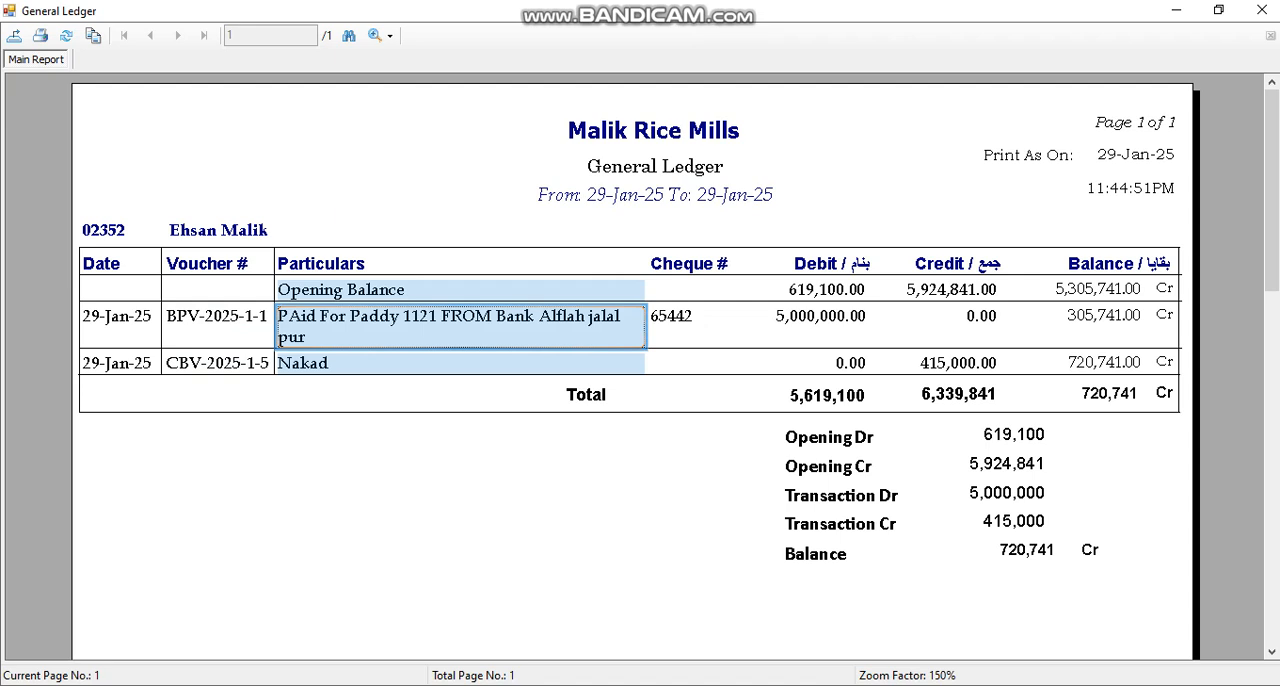
pyautogui.click(695, 317)
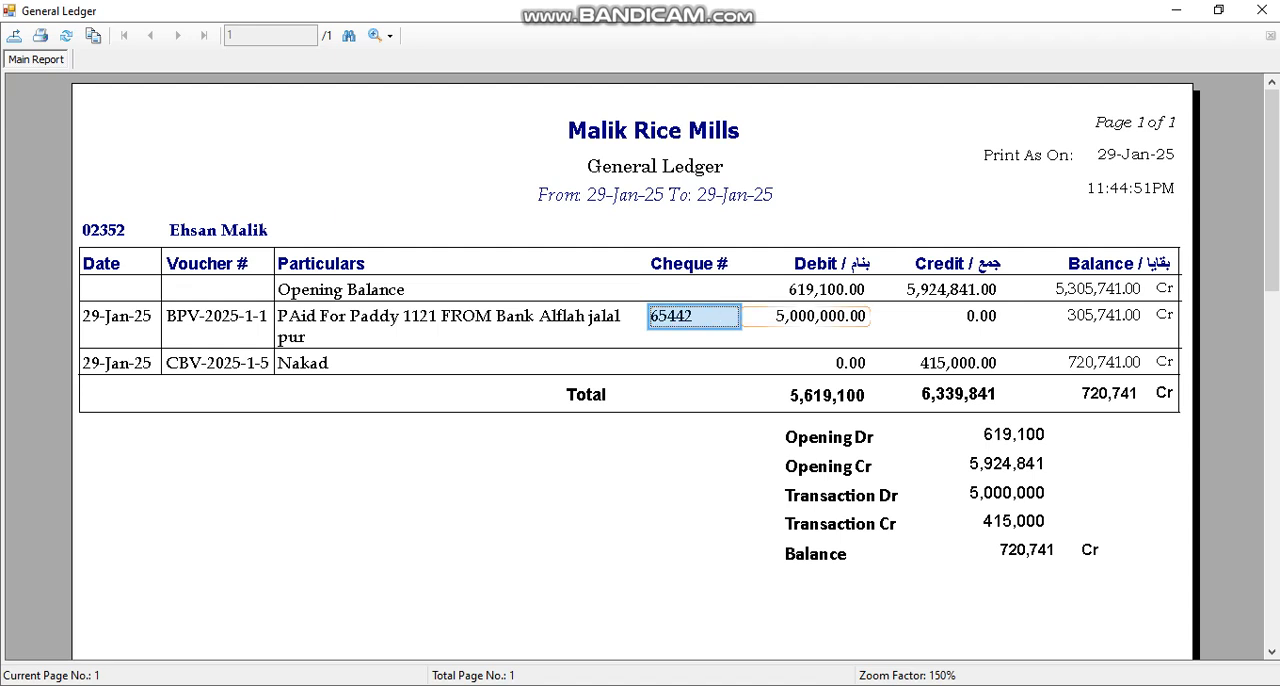
pyautogui.click(806, 317)
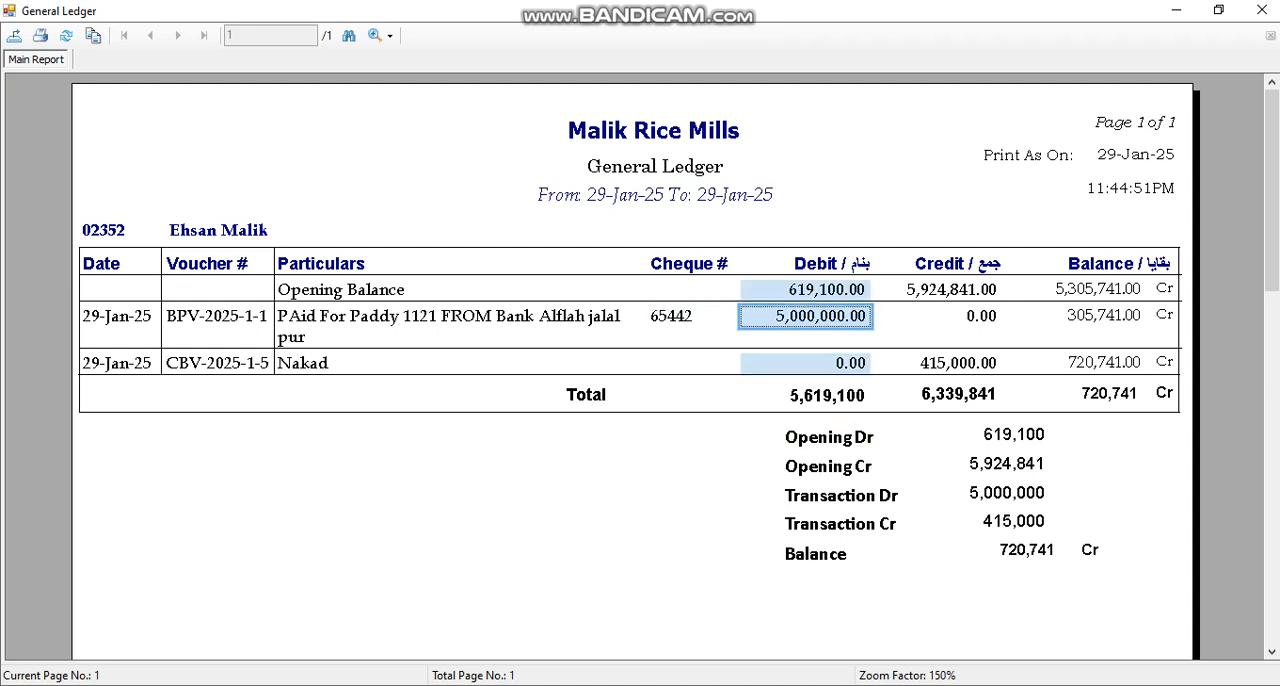
pyautogui.click(823, 397)
pyautogui.click(941, 397)
pyautogui.click(1076, 397)
pyautogui.click(823, 397)
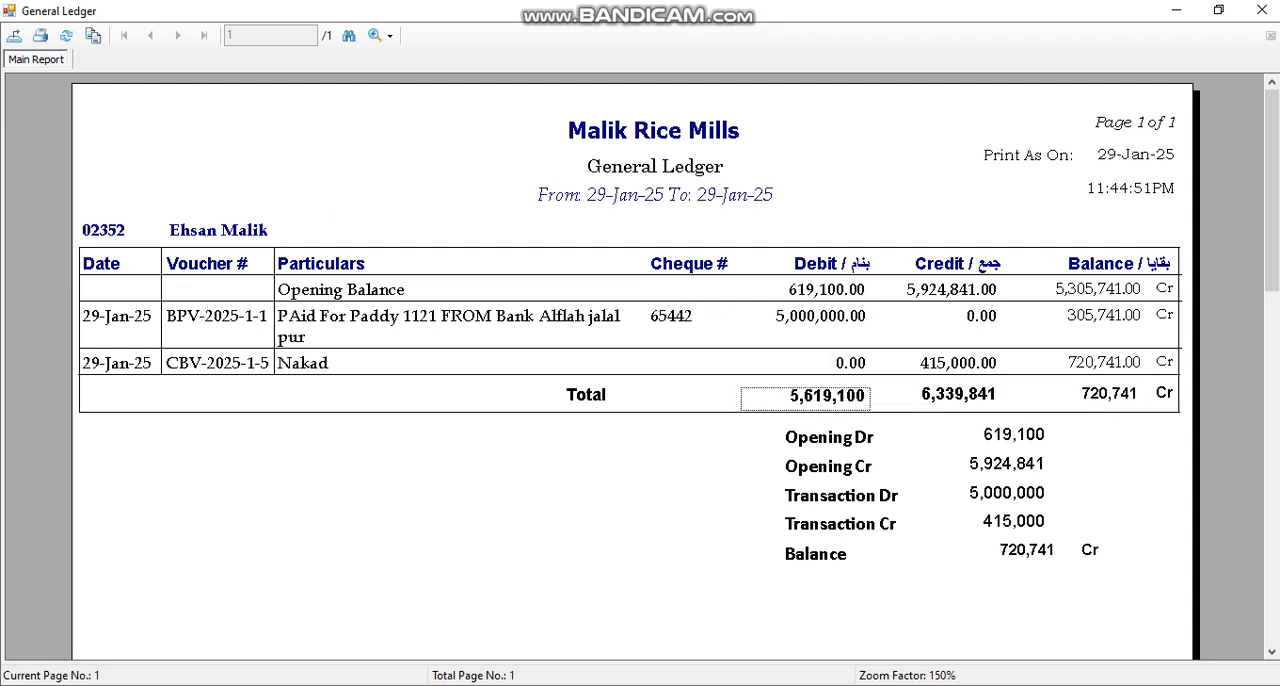
pyautogui.click(1163, 396)
pyautogui.click(1076, 397)
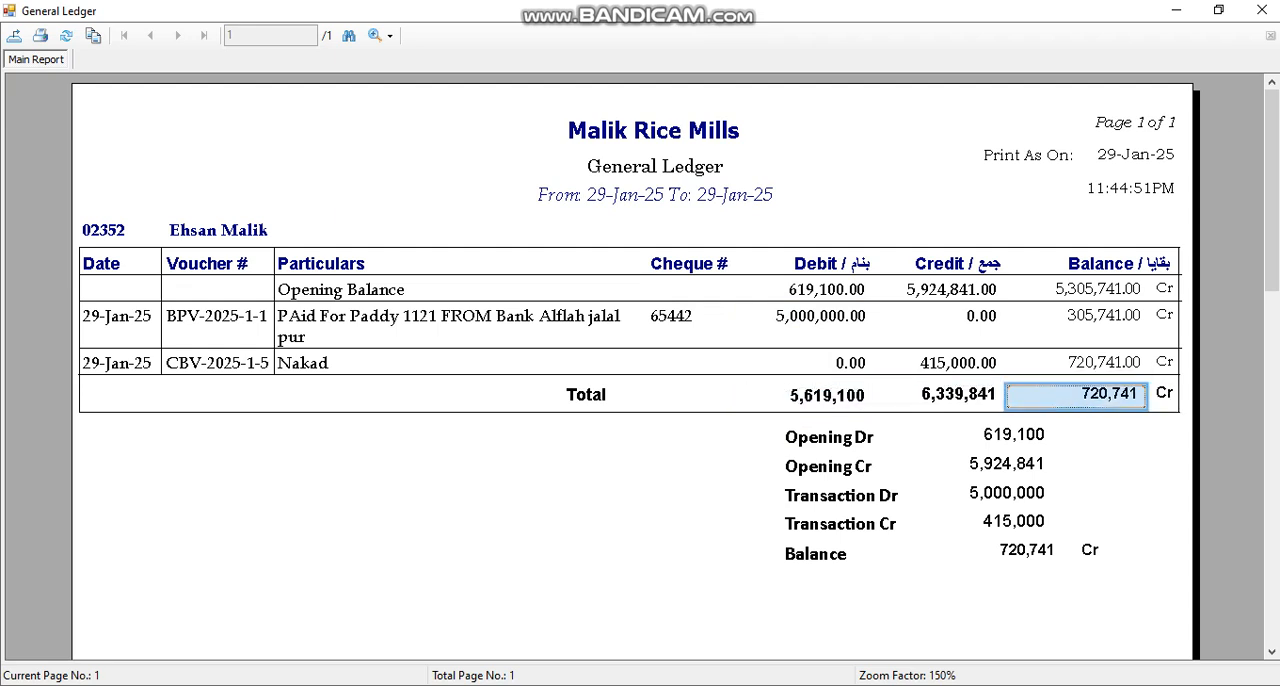
pyautogui.press('Escape')
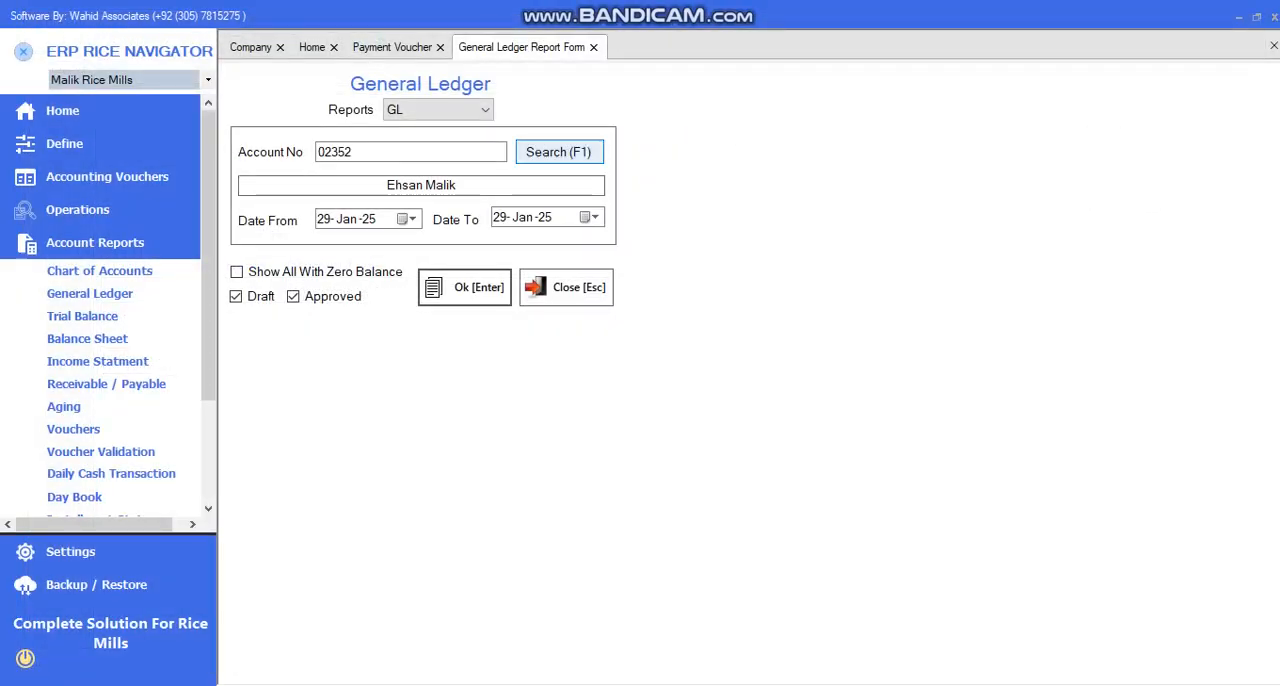
# Search the accounts for "jalal" and select Bank Alflah jalal pur for the general ledger
pyautogui.click(558, 152)
pyautogui.write('jala')
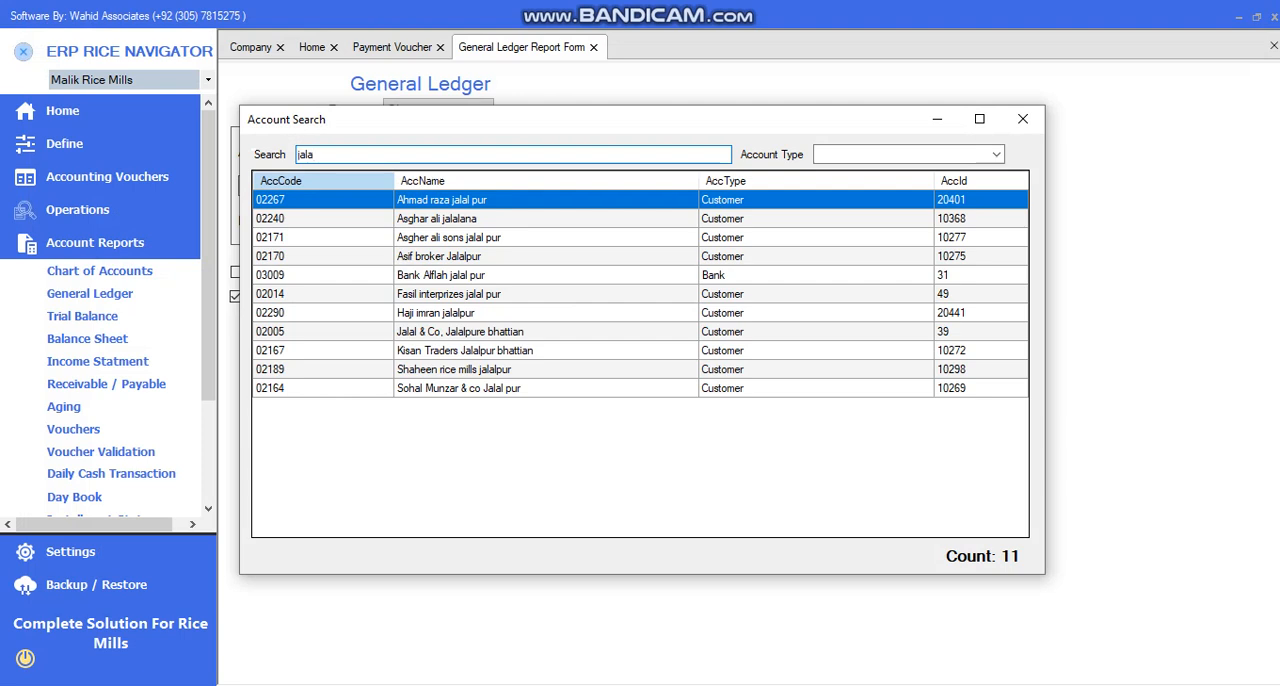
pyautogui.write('l')
pyautogui.press('Down')
pyautogui.press('Down')
pyautogui.press('Down')
pyautogui.press('Down')
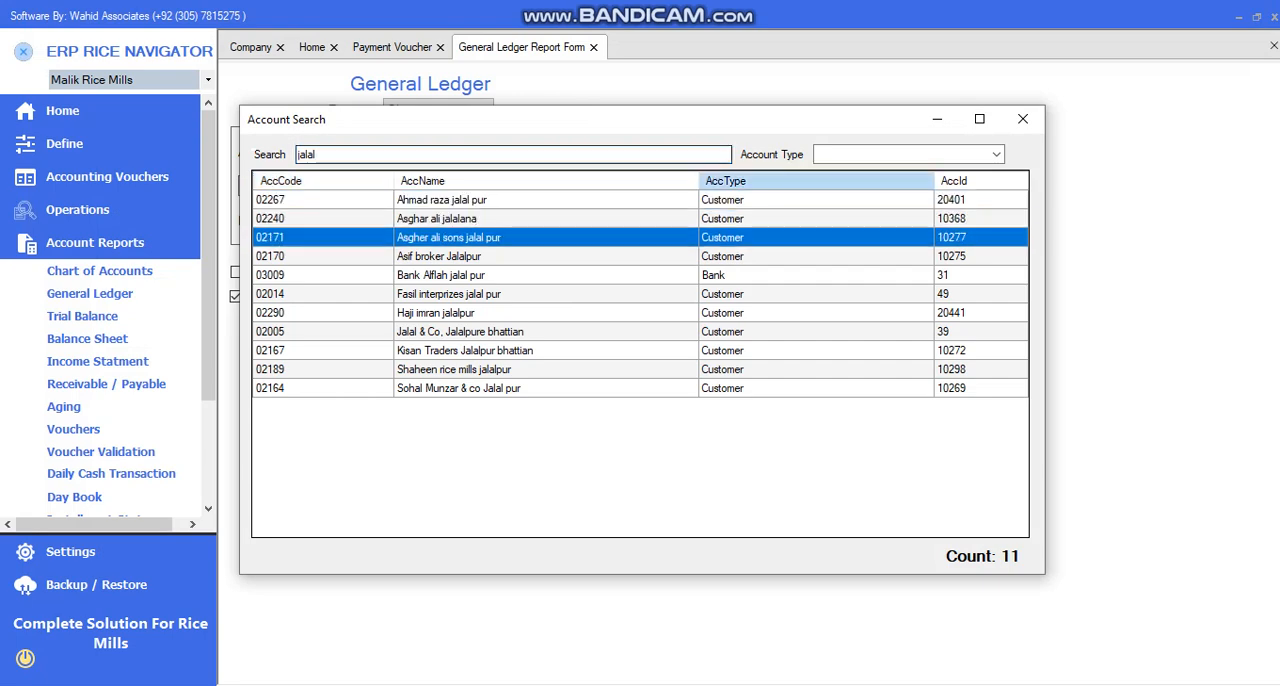
pyautogui.press('Return')
pyautogui.press('Return')
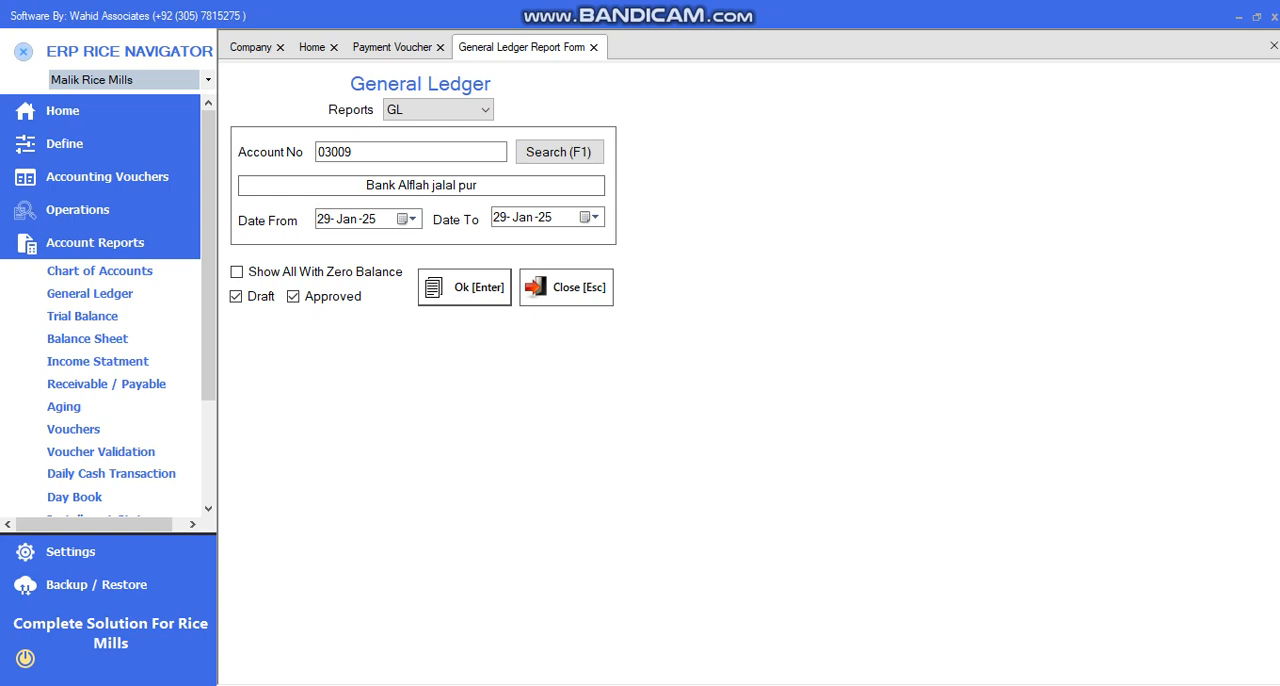
# Generate the general ledger of Bank Alflah jalal pur and enlarge the report to 150%
pyautogui.press('Return')
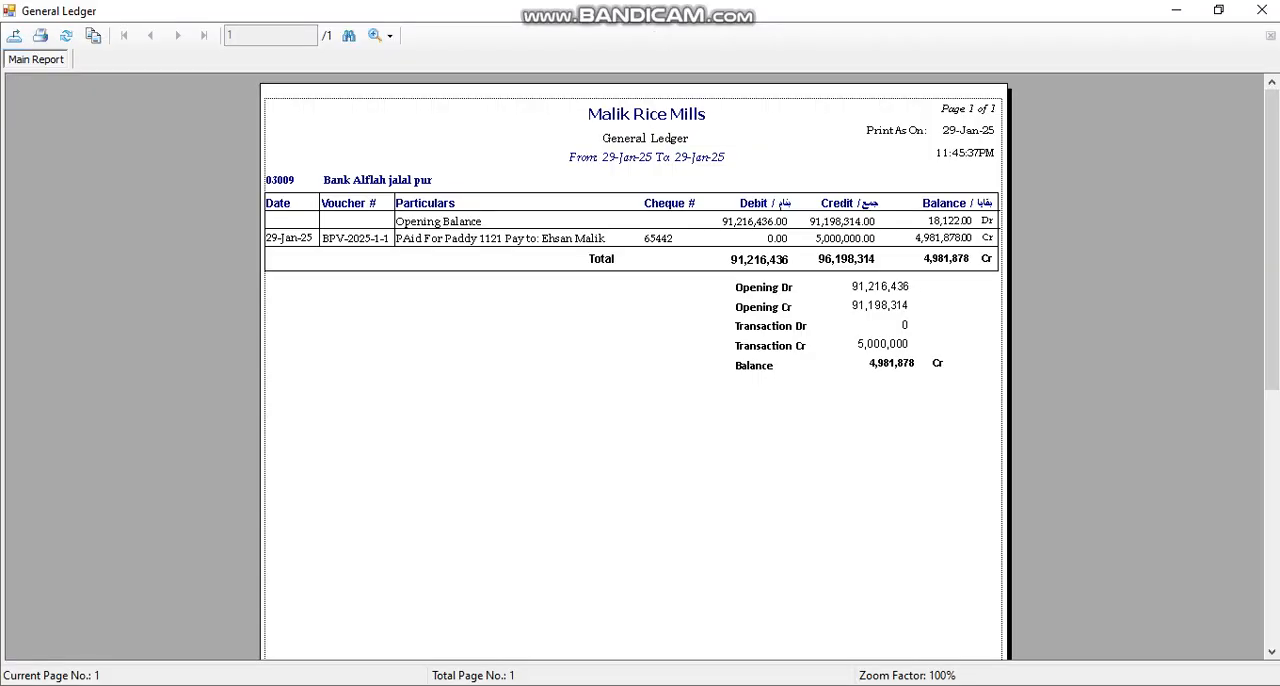
pyautogui.click(389, 35)
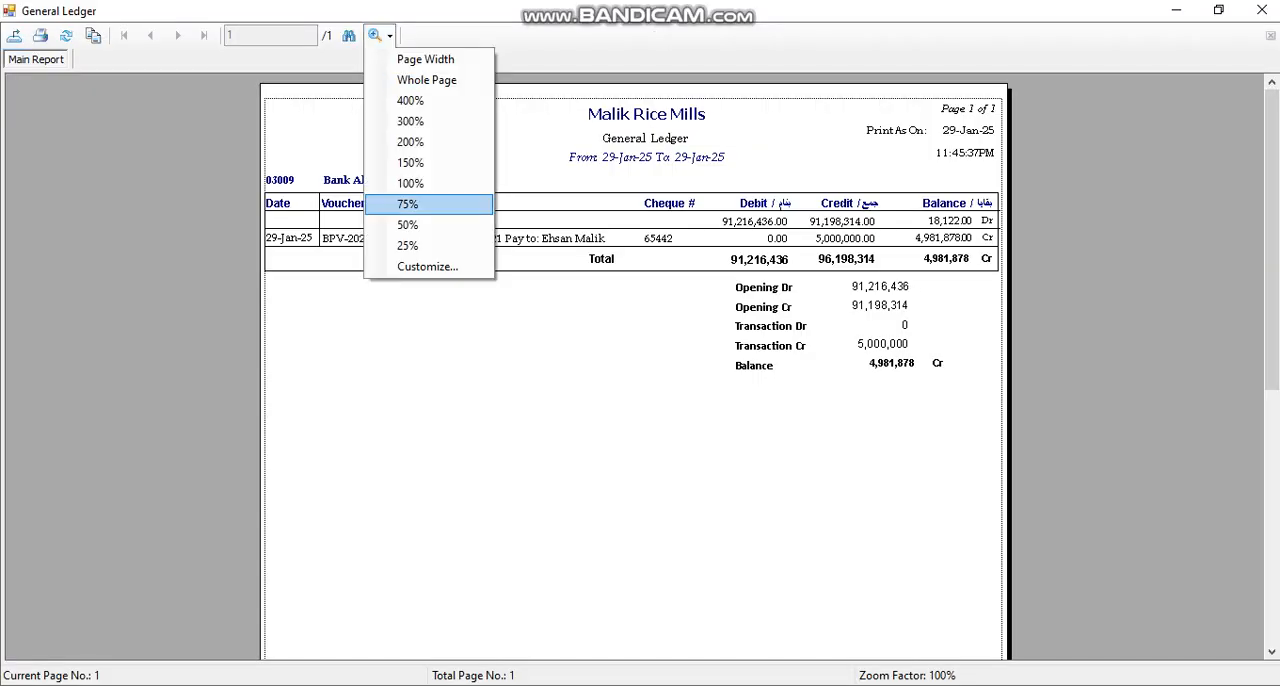
pyautogui.click(410, 163)
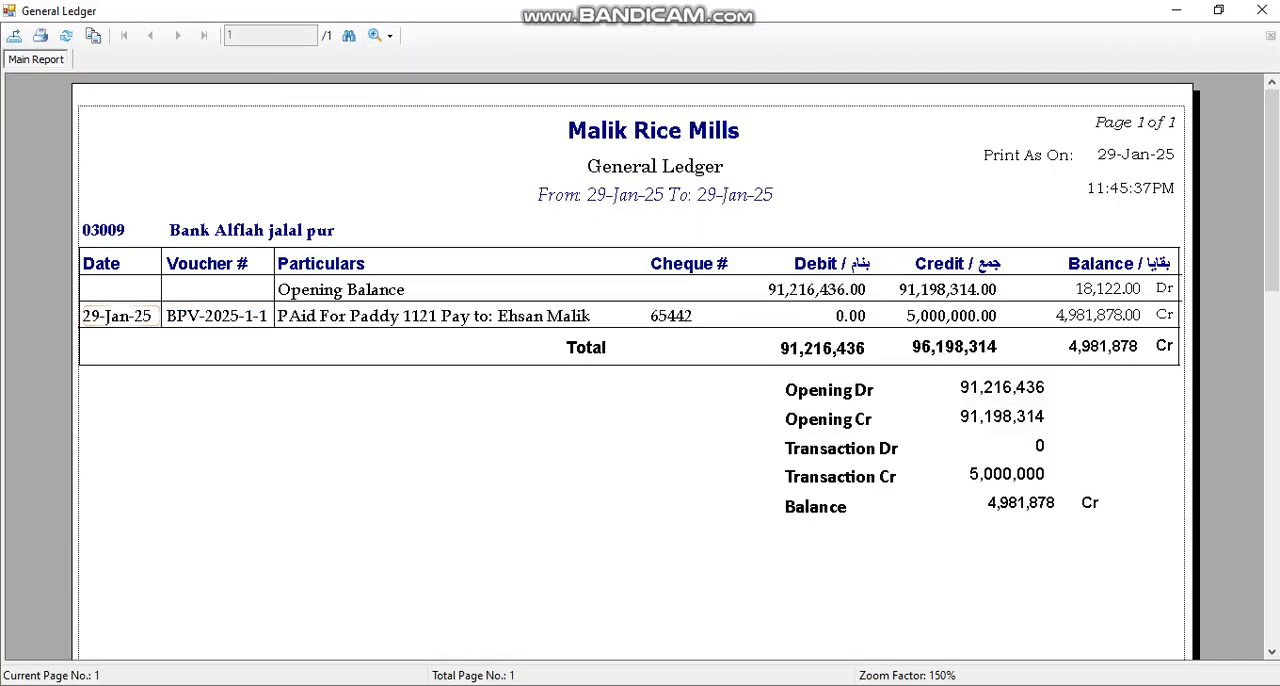
# Examine the bank ledger's opening balance and the payment's date, particulars, cheque number and credit, and close the report and its form
pyautogui.click(1076, 290)
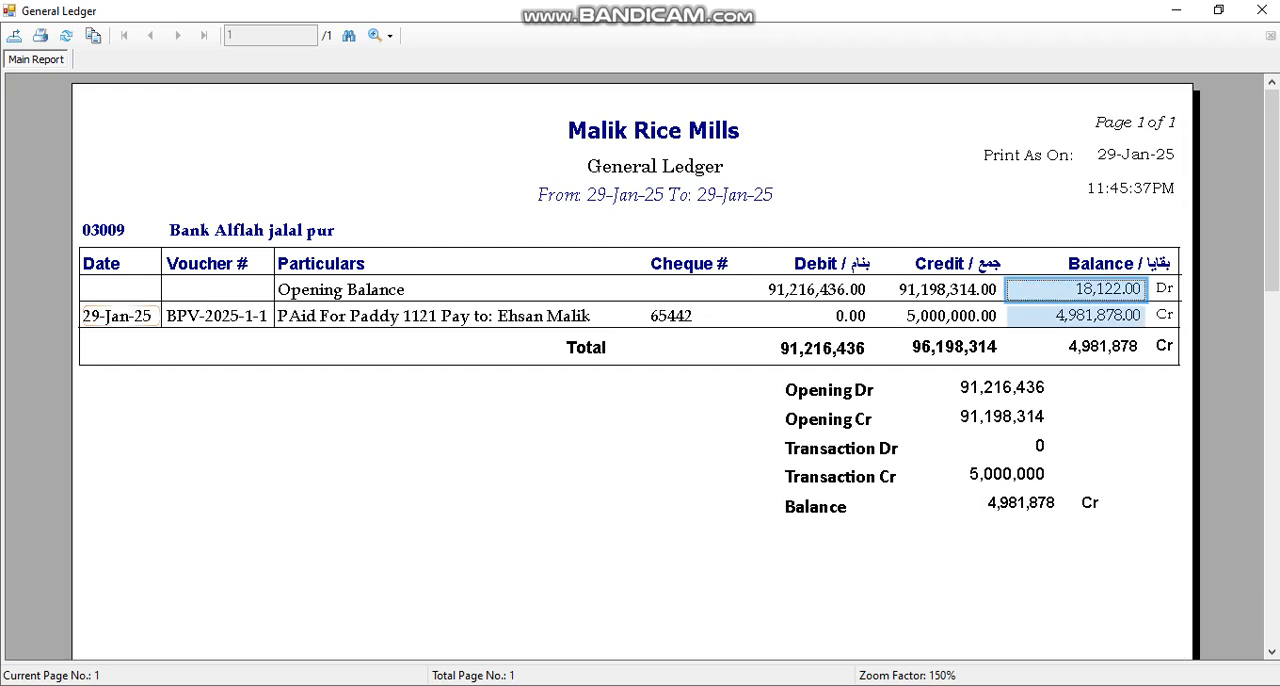
pyautogui.click(118, 316)
pyautogui.click(460, 317)
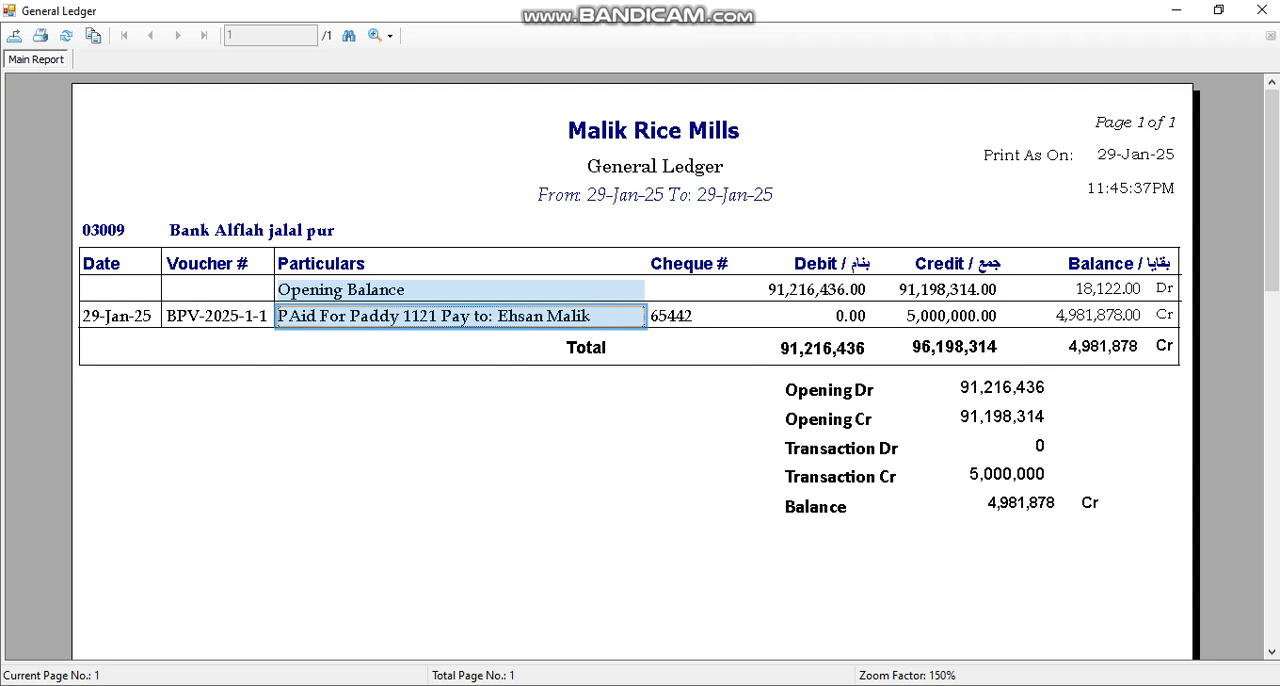
pyautogui.click(690, 316)
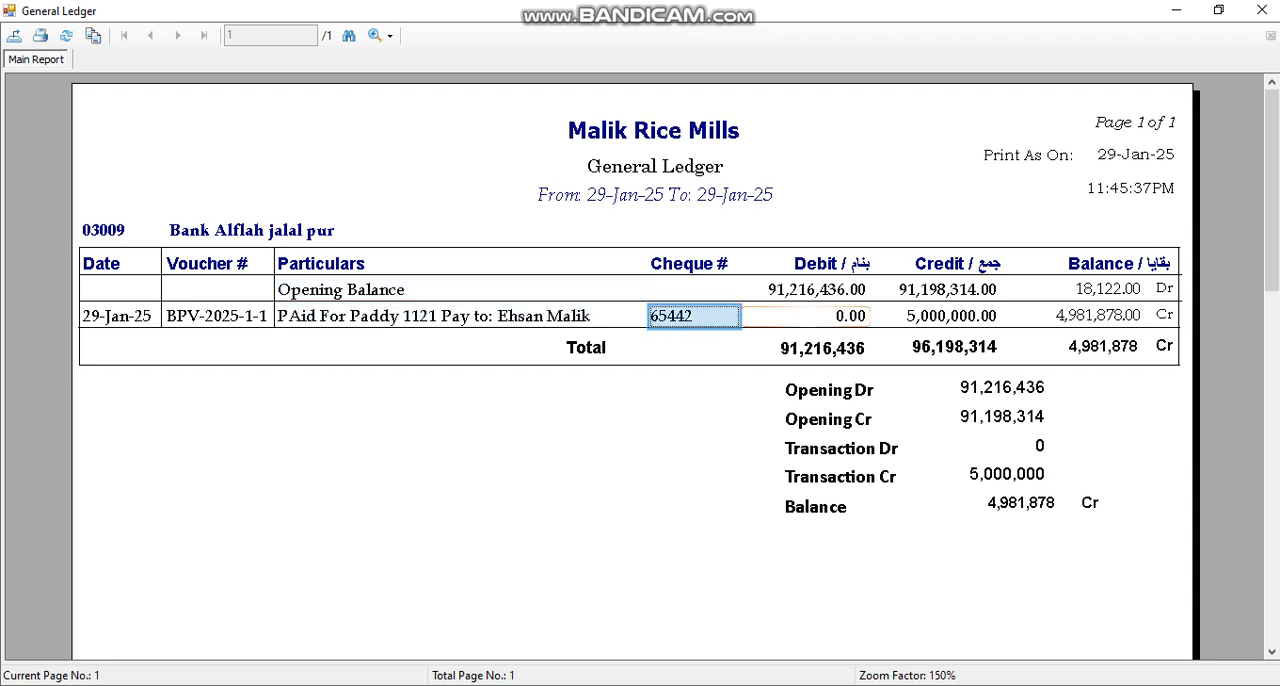
pyautogui.click(940, 316)
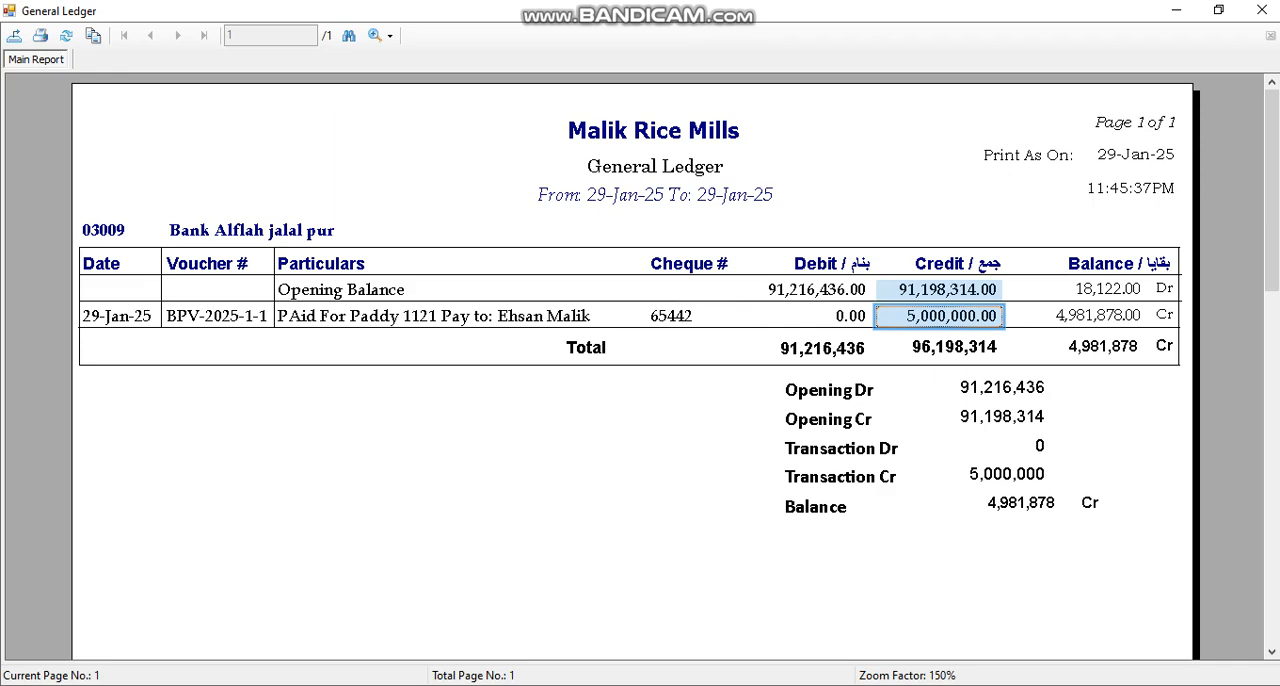
pyautogui.press('Escape')
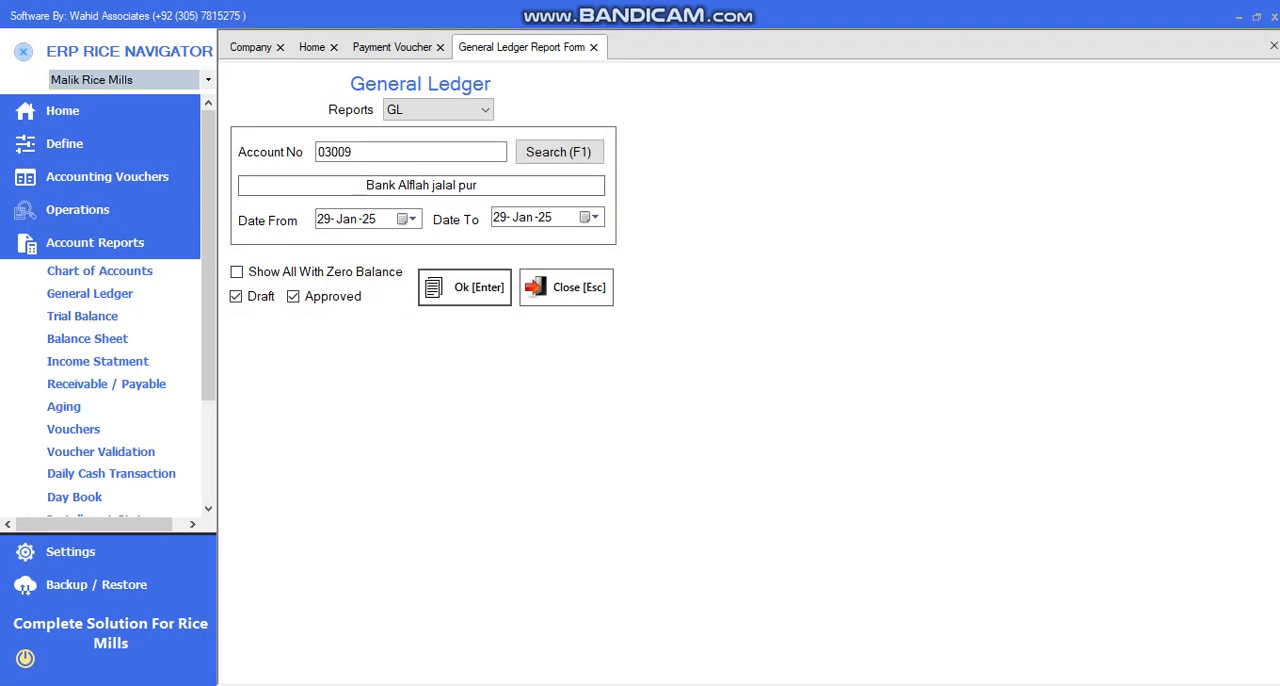
pyautogui.press('Escape')
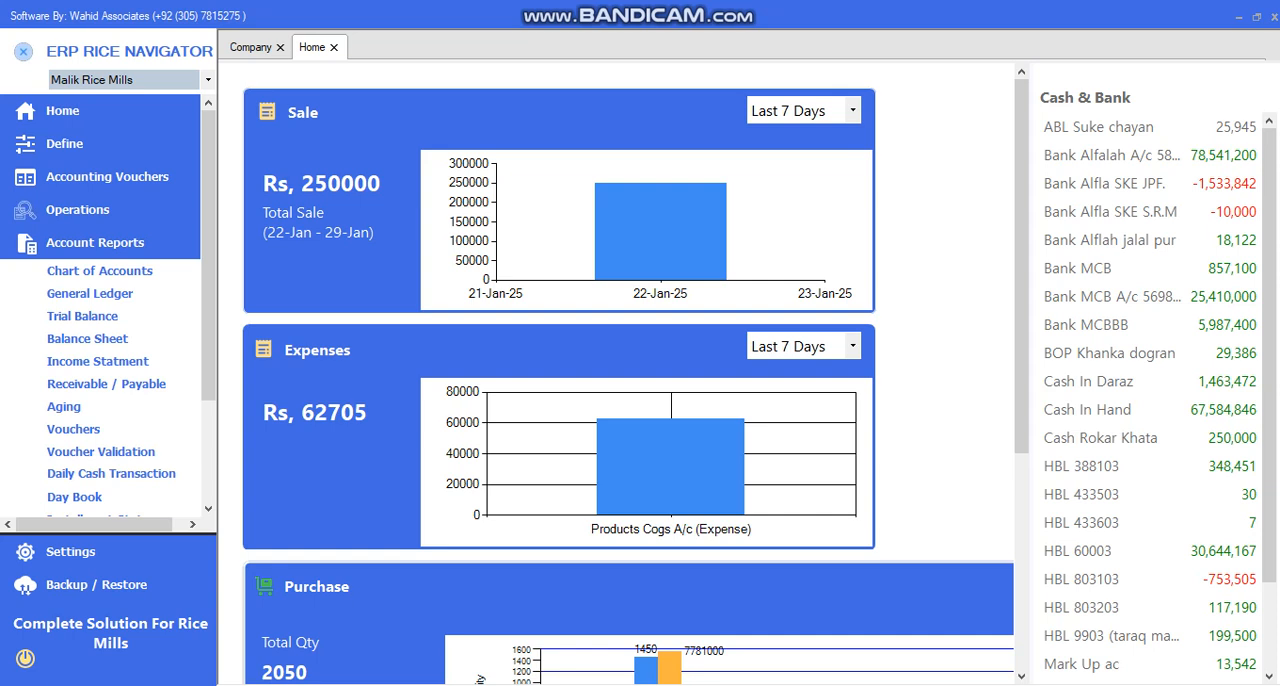
# Open a new Bank Receipt Voucher and check its date
pyautogui.click(107, 177)
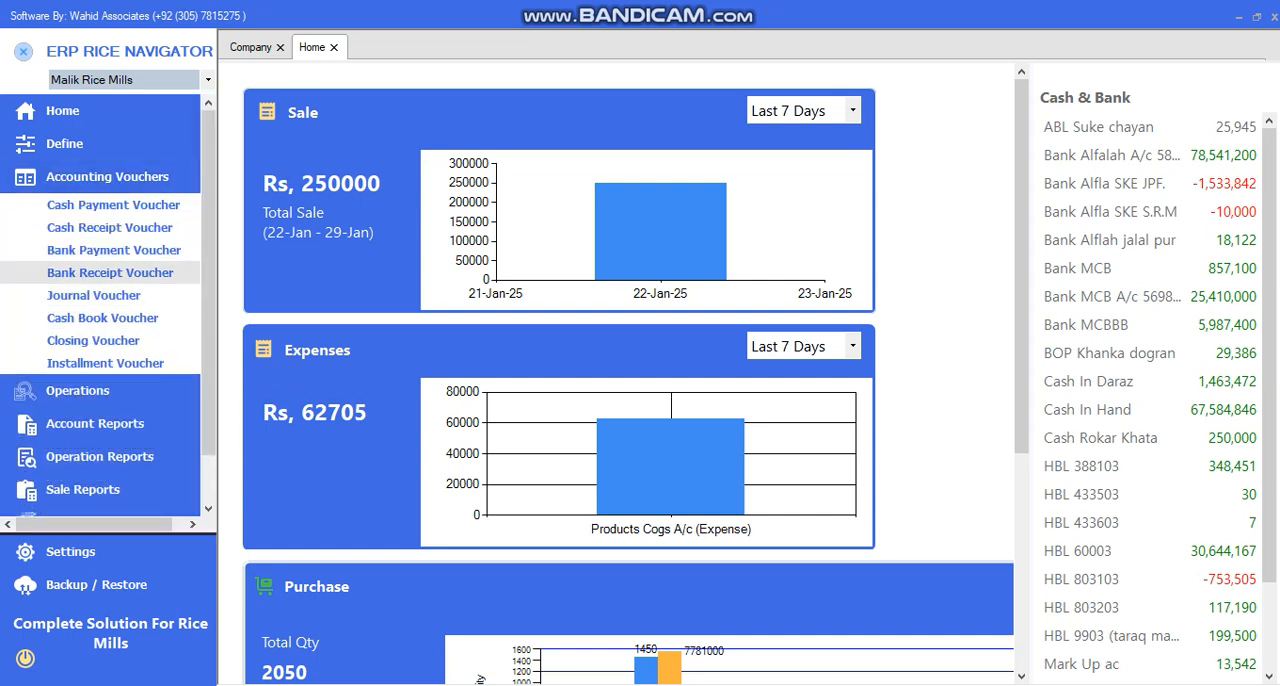
pyautogui.click(110, 272)
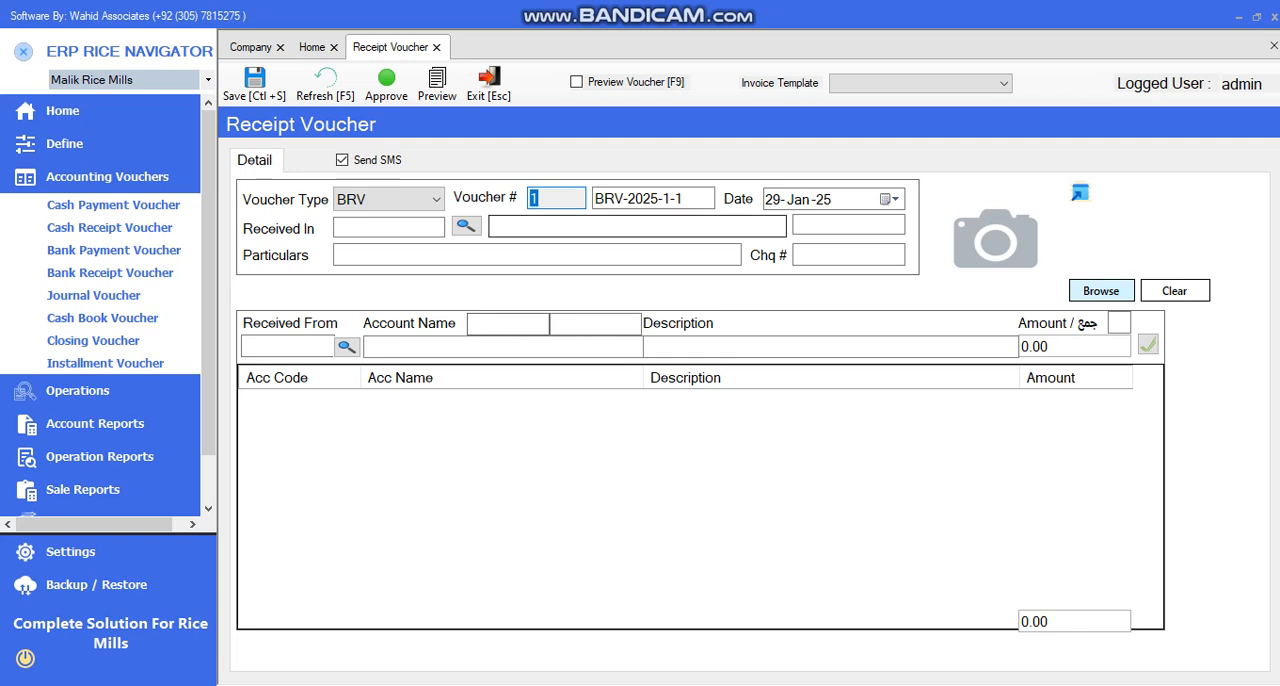
pyautogui.click(774, 199)
pyautogui.click(798, 199)
pyautogui.click(830, 199)
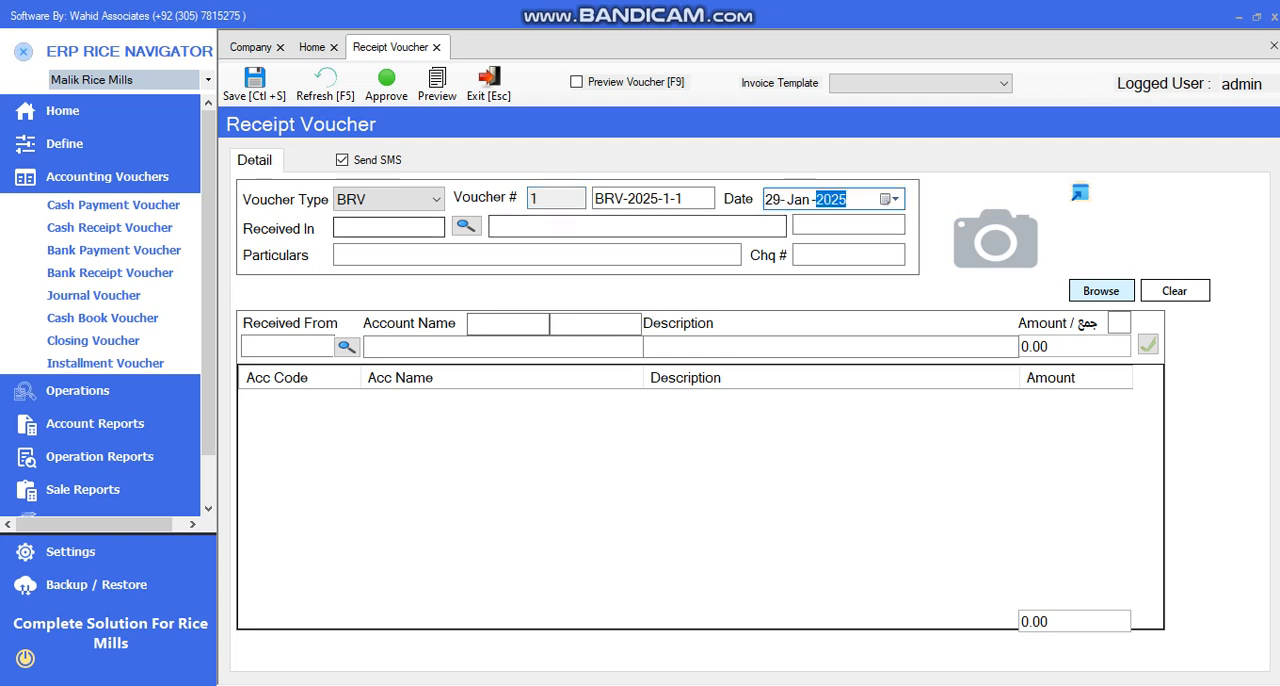
# Set Bank Alflah jalal pur as the account the receipt is received in
pyautogui.click(400, 228)
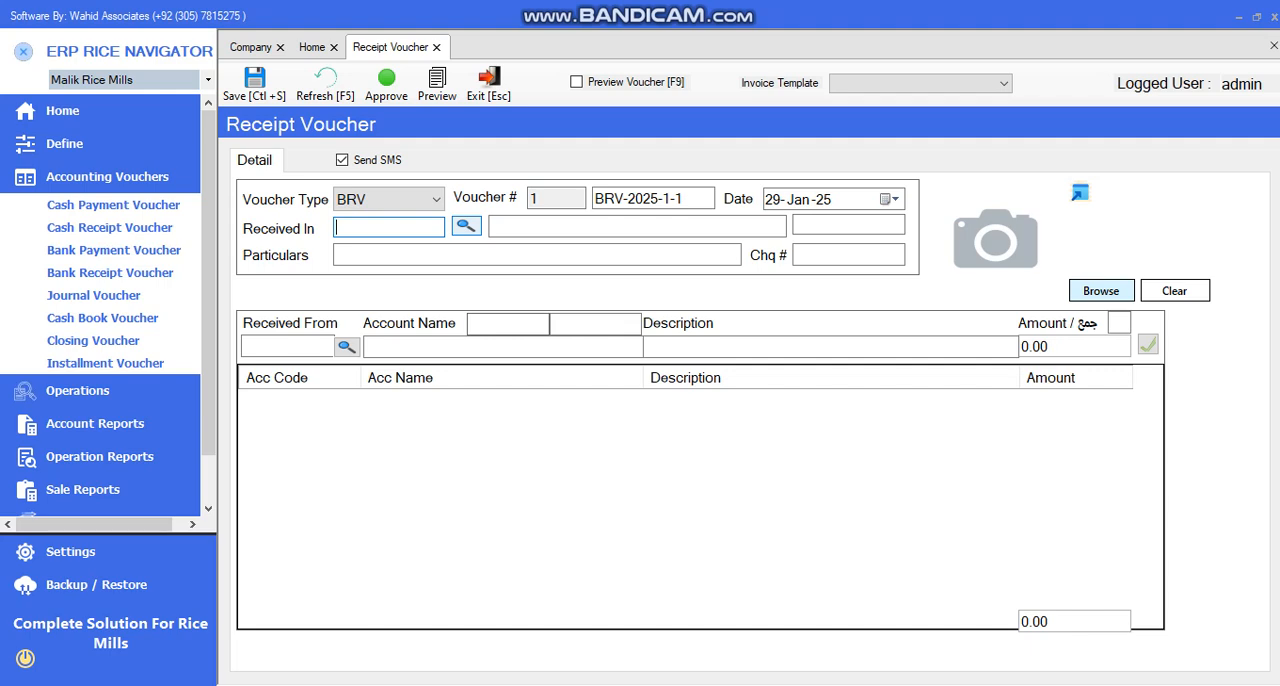
pyautogui.click(466, 226)
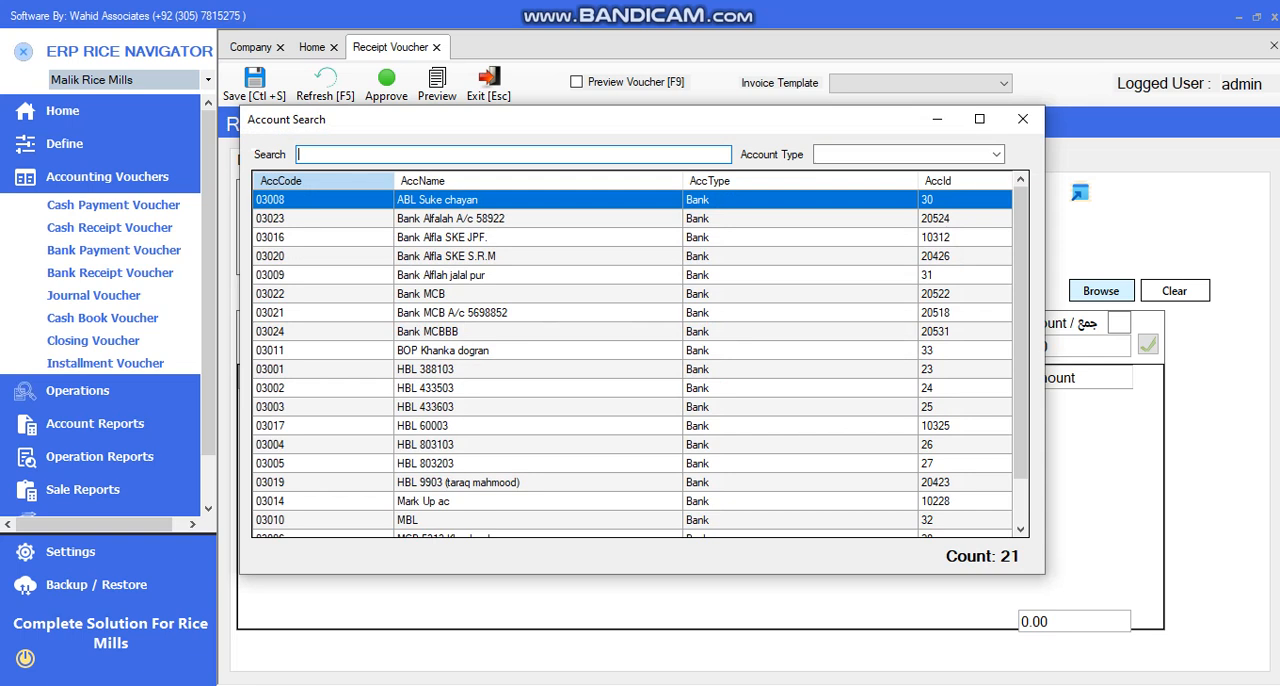
pyautogui.write('ja')
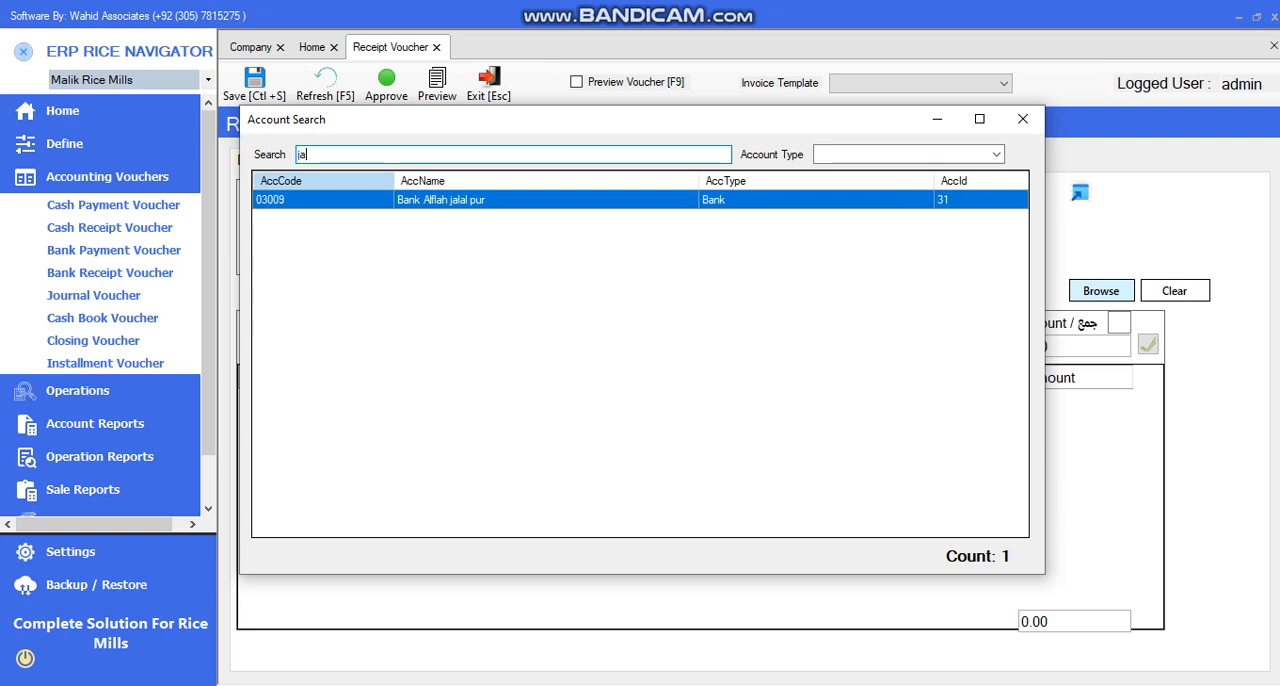
pyautogui.press('Return')
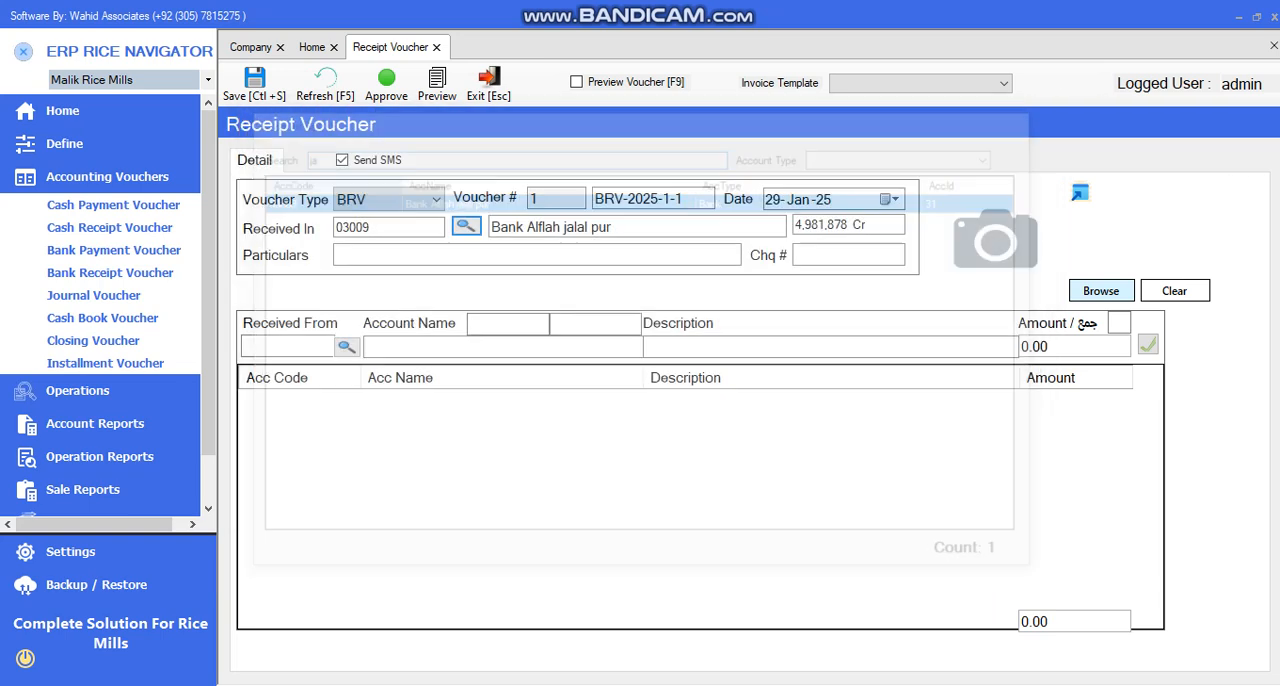
# Enter "Receievd againt Gri No # 6544" as the receipt's particulars and leave the cheque number blank
pyautogui.write('Nakaf')
pyautogui.press('BackSpace')
pyautogui.write('d')
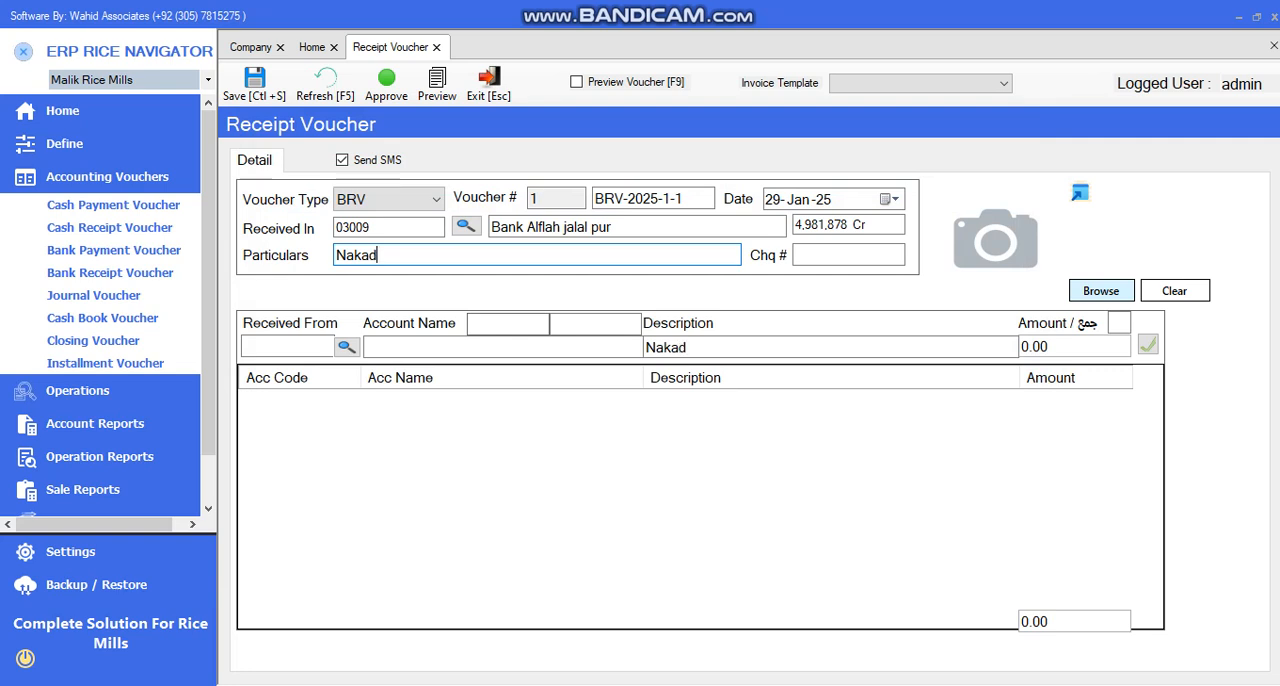
pyautogui.press('BackSpace')
pyautogui.press('BackSpace')
pyautogui.press('BackSpace')
pyautogui.press('BackSpace')
pyautogui.press('BackSpace')
pyautogui.write('Receievd agao')
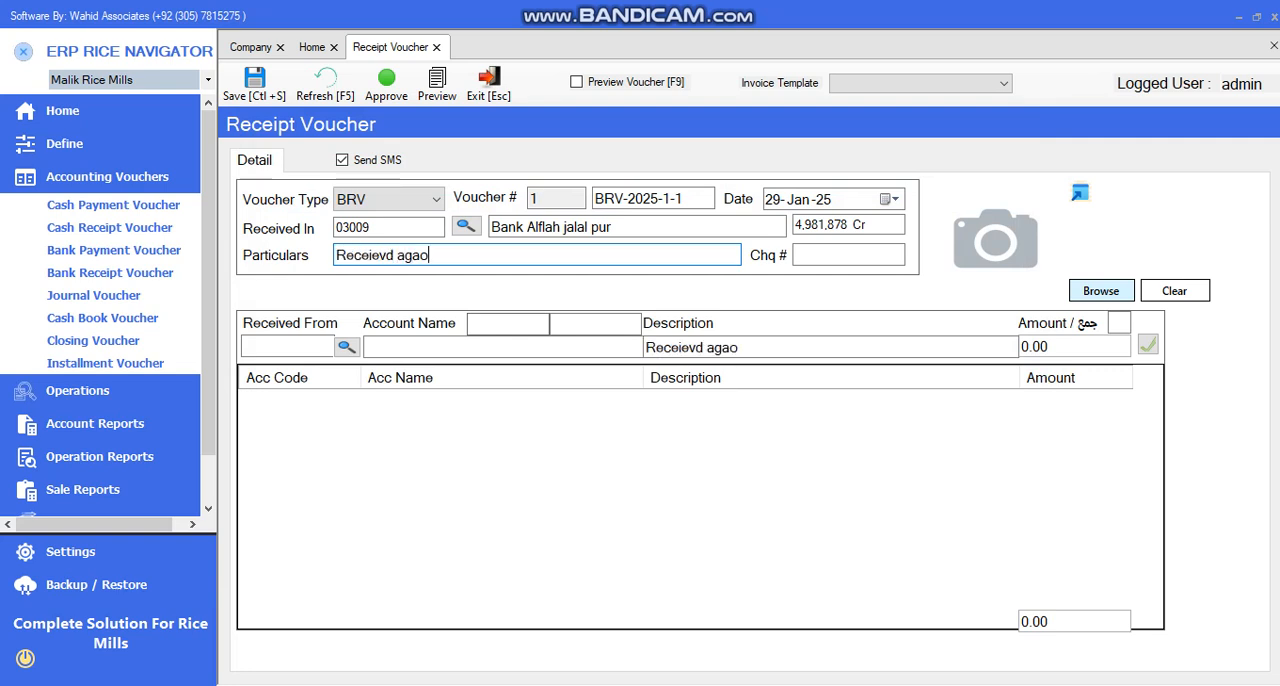
pyautogui.press('BackSpace')
pyautogui.write('int Gri No # 6544')
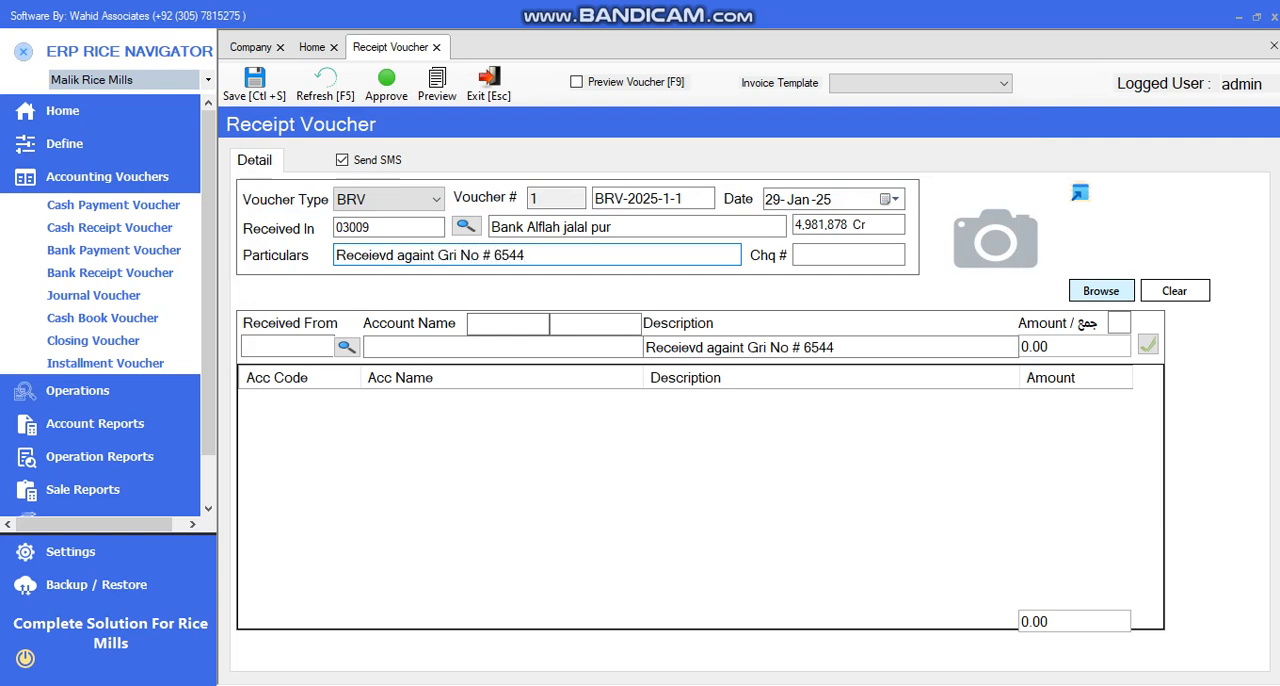
pyautogui.press('Tab')
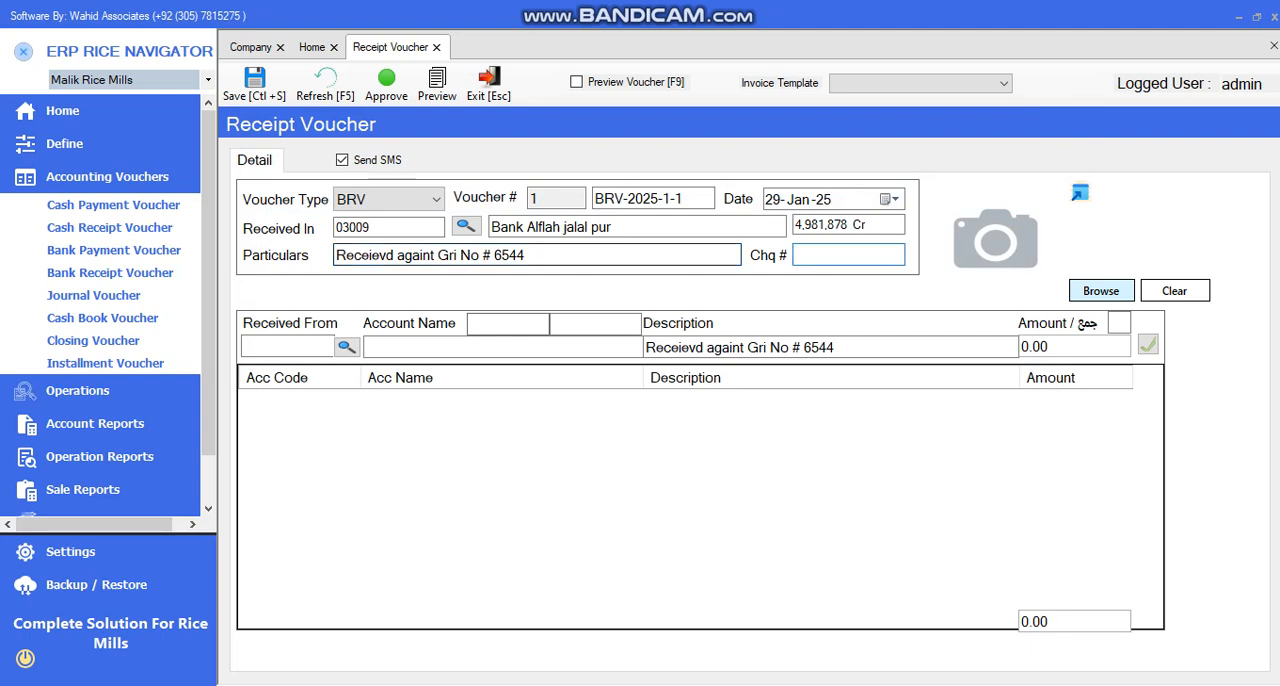
# Add a receipt line from the same customer's account with an amount of 540,000
pyautogui.click(347, 346)
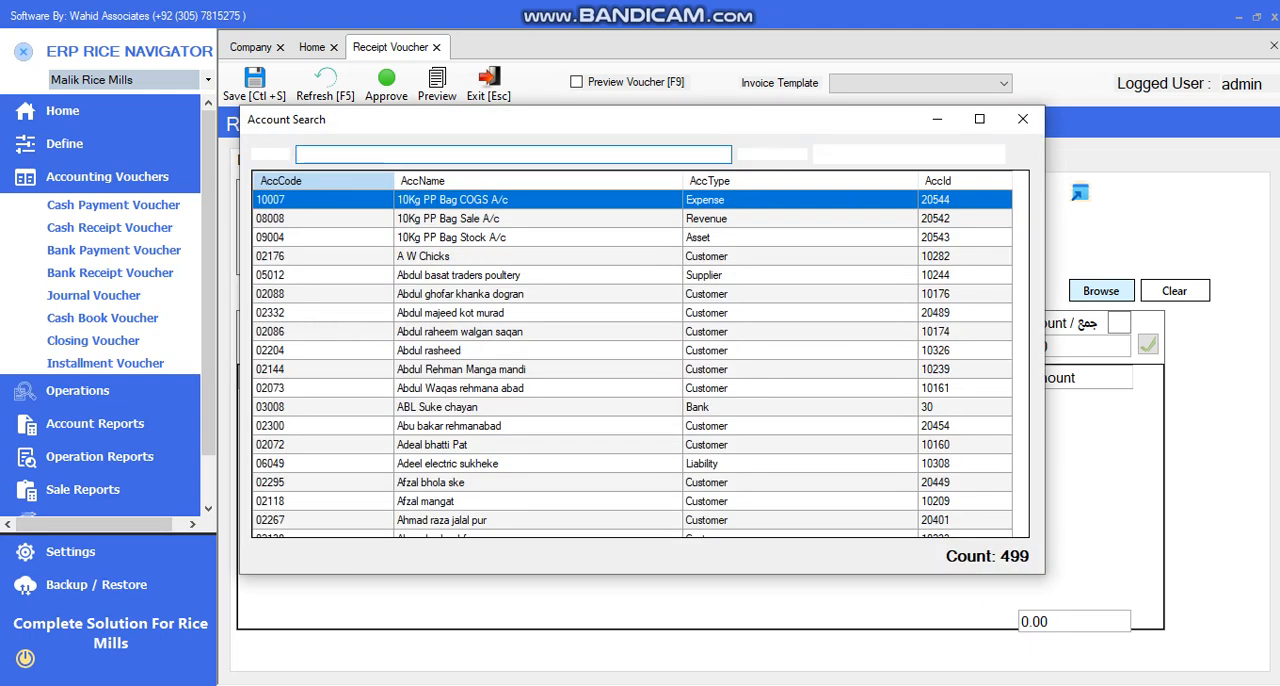
pyautogui.write('ehsan')
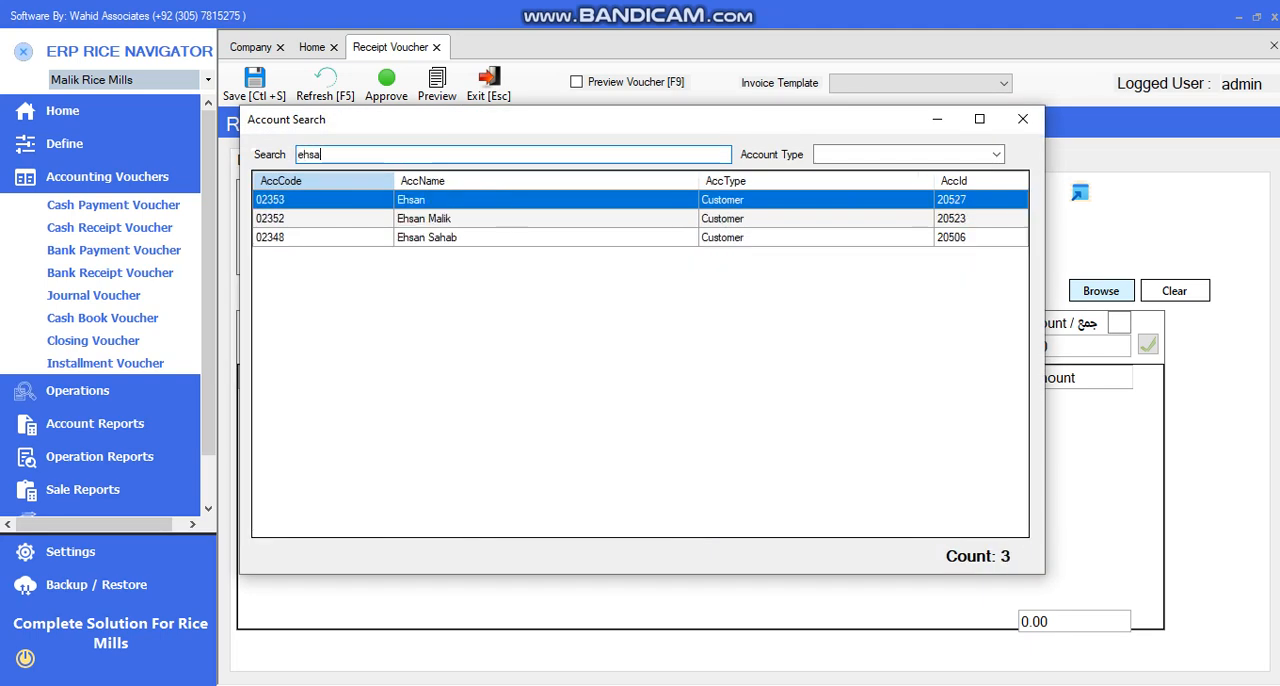
pyautogui.press('Down')
pyautogui.press('Return')
pyautogui.press('Tab')
pyautogui.press('Tab')
pyautogui.write('540,000')
pyautogui.press('Return')
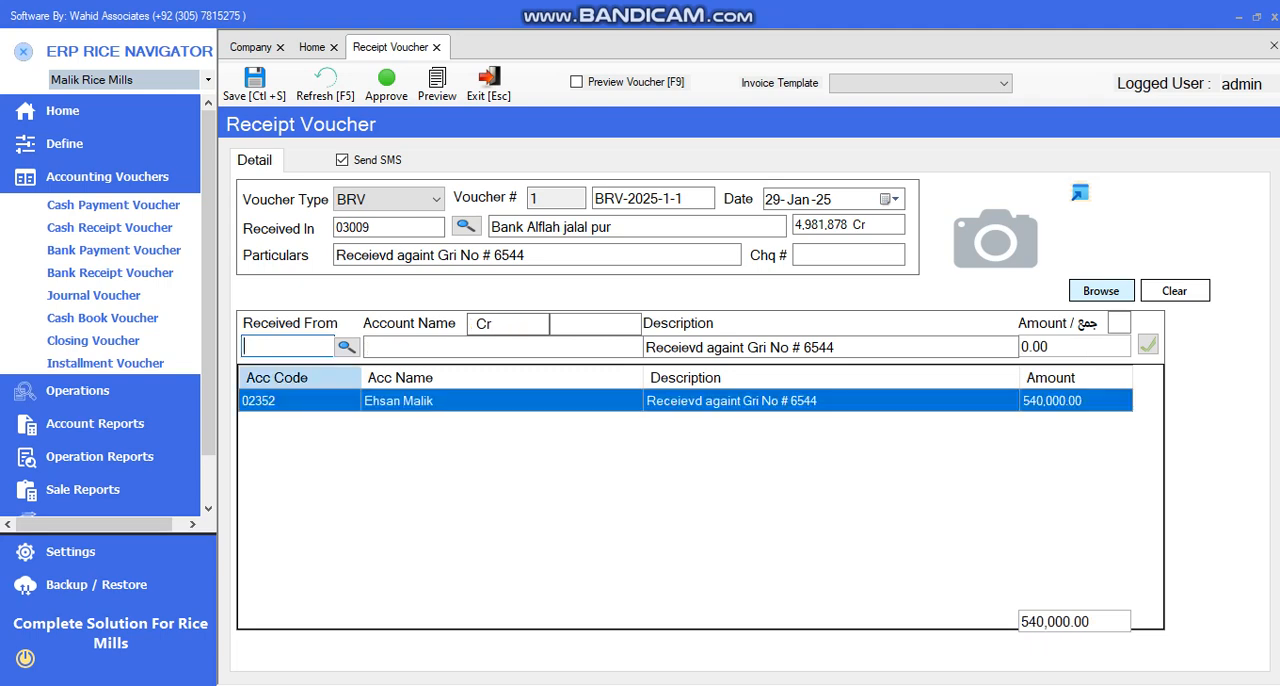
# Save the bank receipt voucher without attaching an image
pyautogui.click(1101, 290)
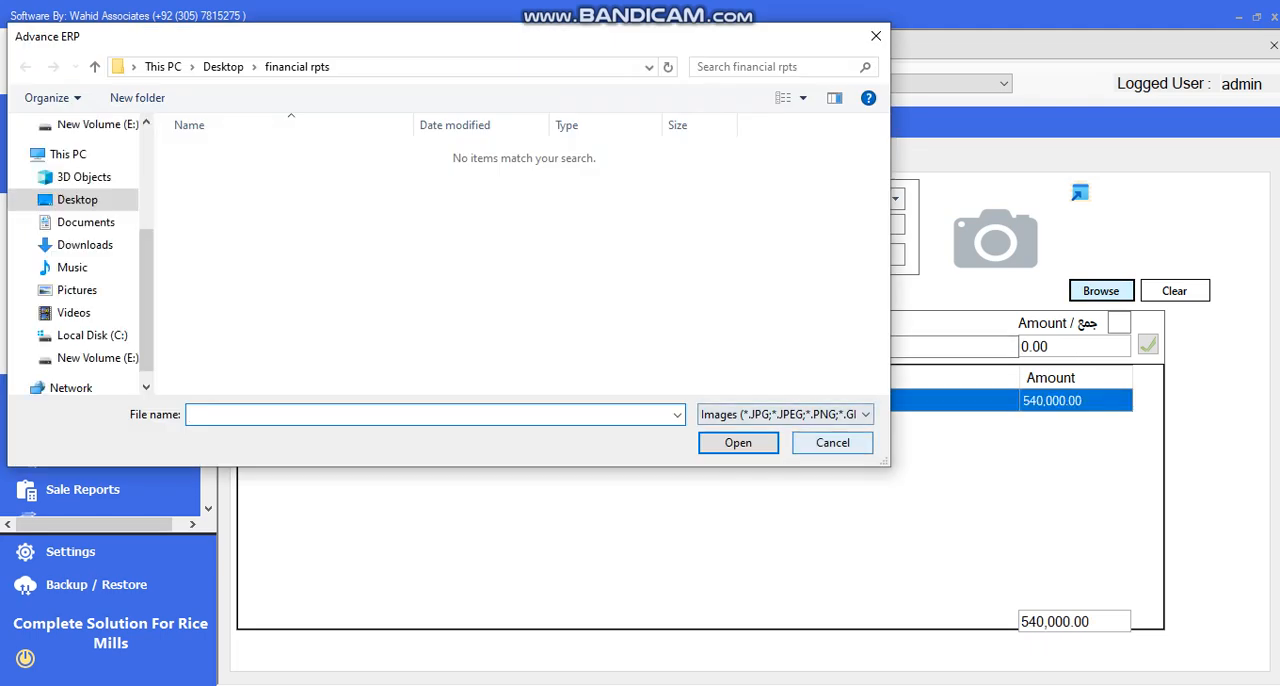
pyautogui.press('Escape')
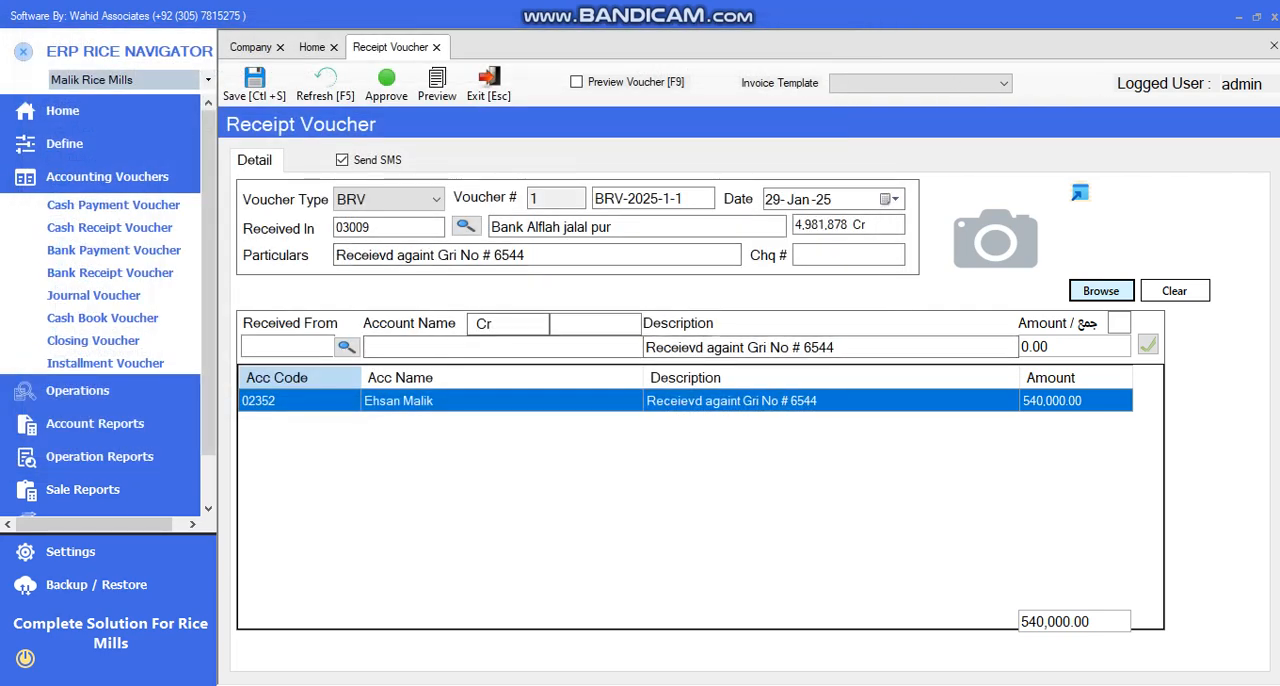
pyautogui.hotkey('ctrl', 's')
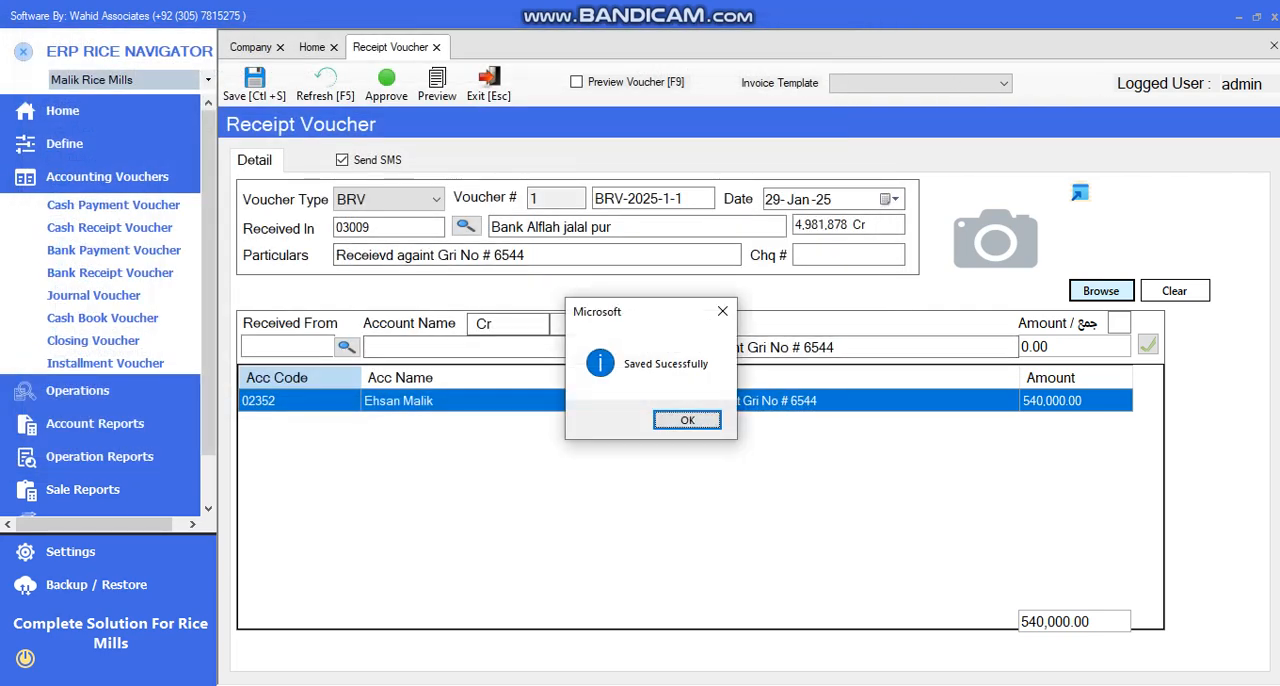
pyautogui.press('Return')
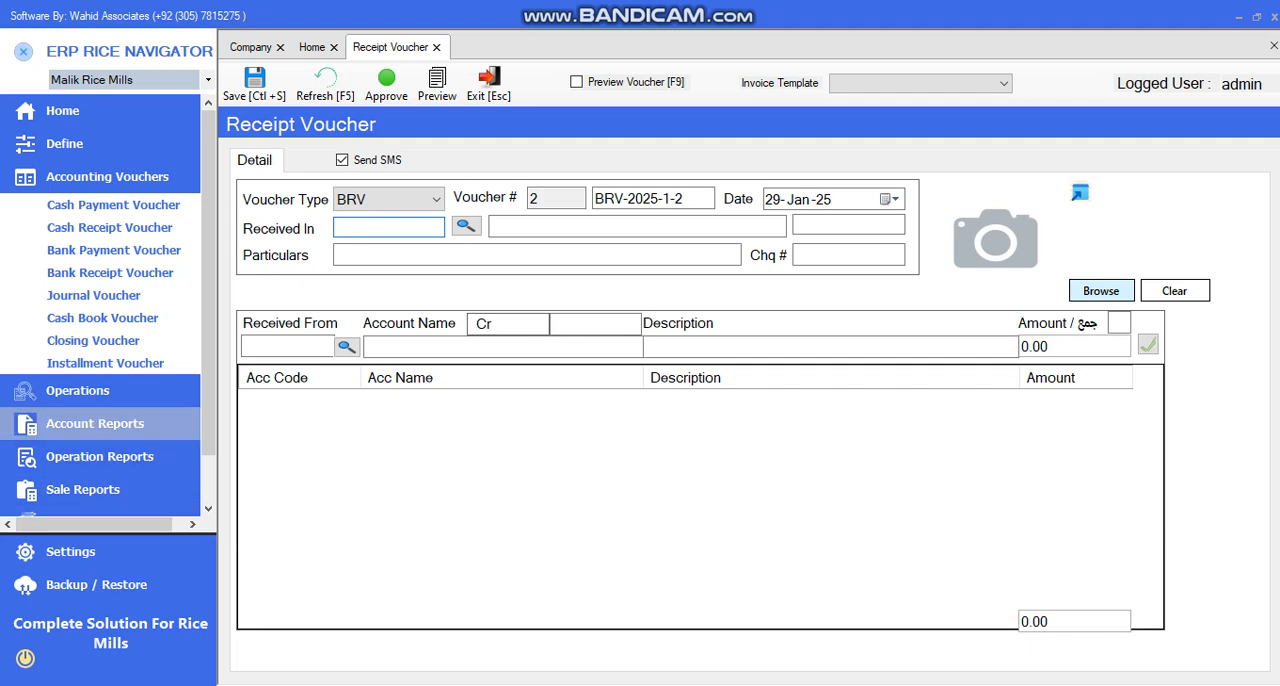
# Open the General Ledger report form again and select the account of the customer who made the receipt payment
pyautogui.click(95, 423)
pyautogui.click(89, 293)
pyautogui.press('F1')
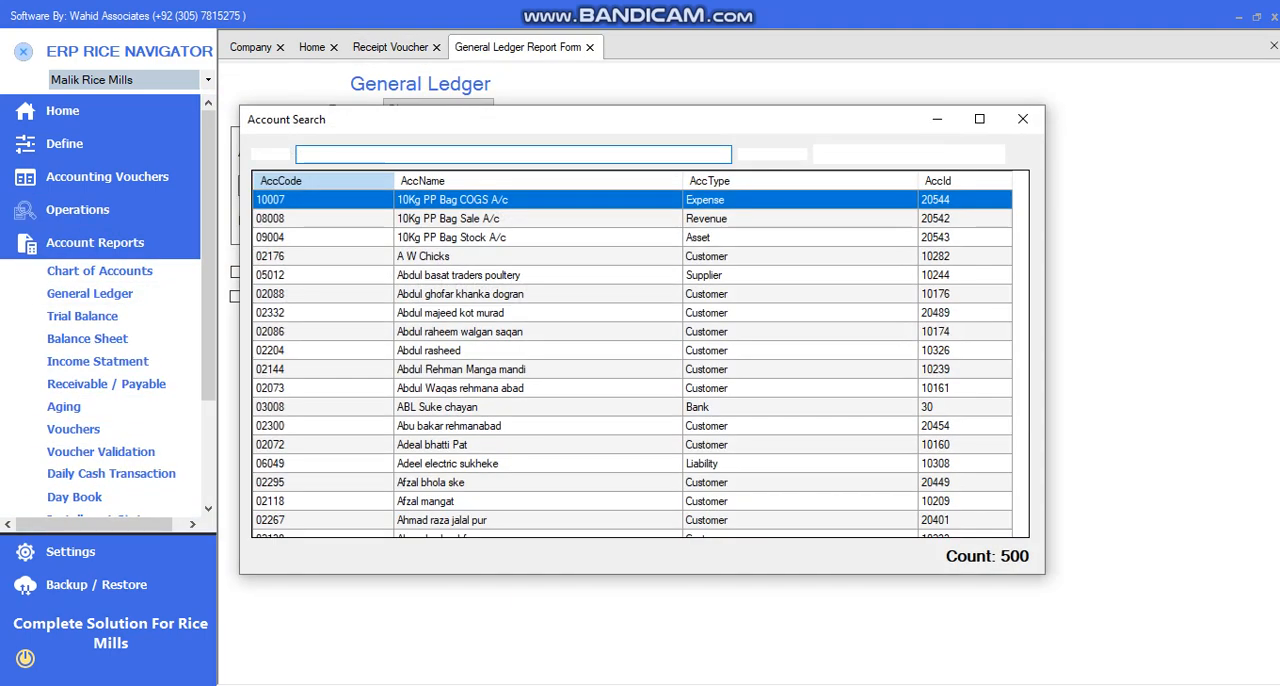
pyautogui.write('ehsa')
pyautogui.press('Down')
pyautogui.press('Return')
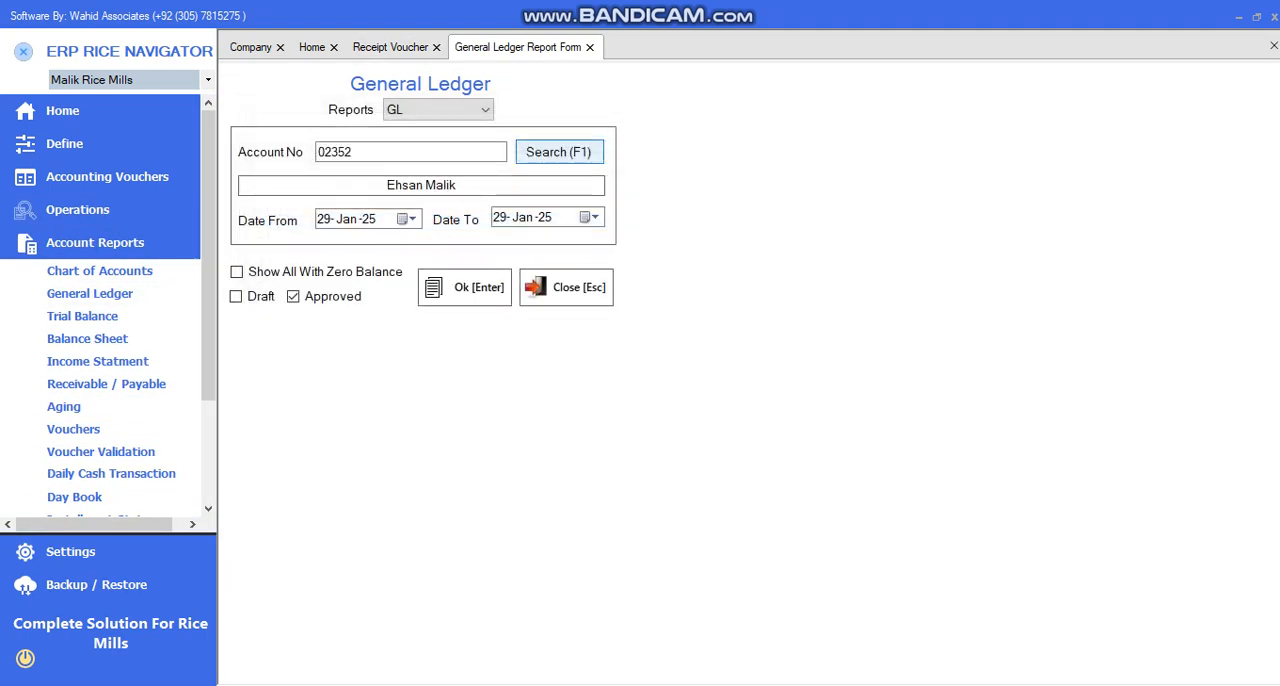
# Include draft entries, generate the customer's updated general ledger and zoom the report to 150%
pyautogui.click(236, 297)
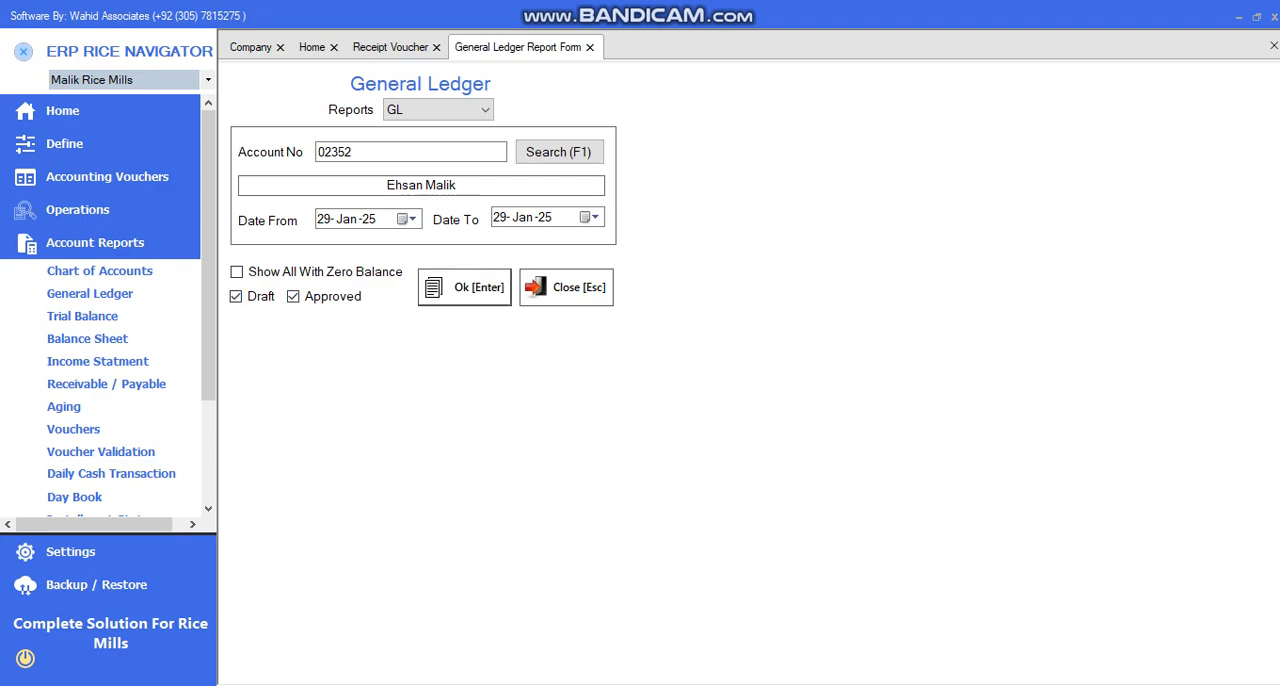
pyautogui.press('Return')
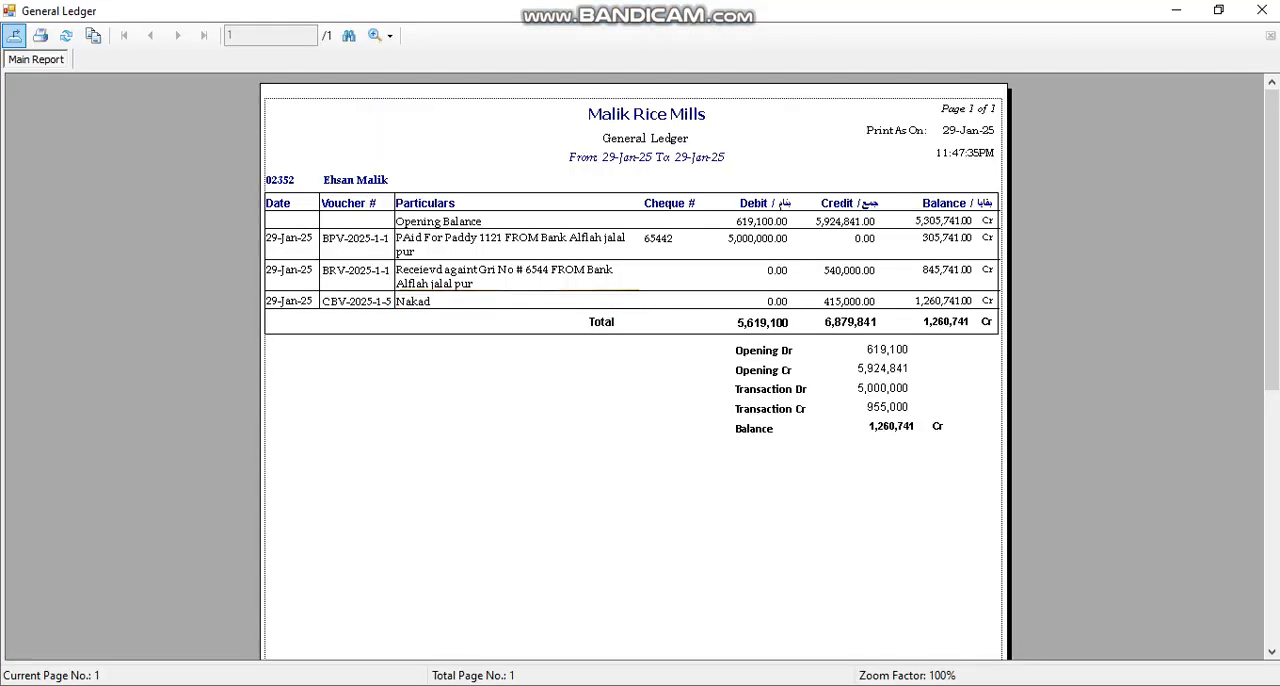
pyautogui.click(389, 35)
pyautogui.click(415, 161)
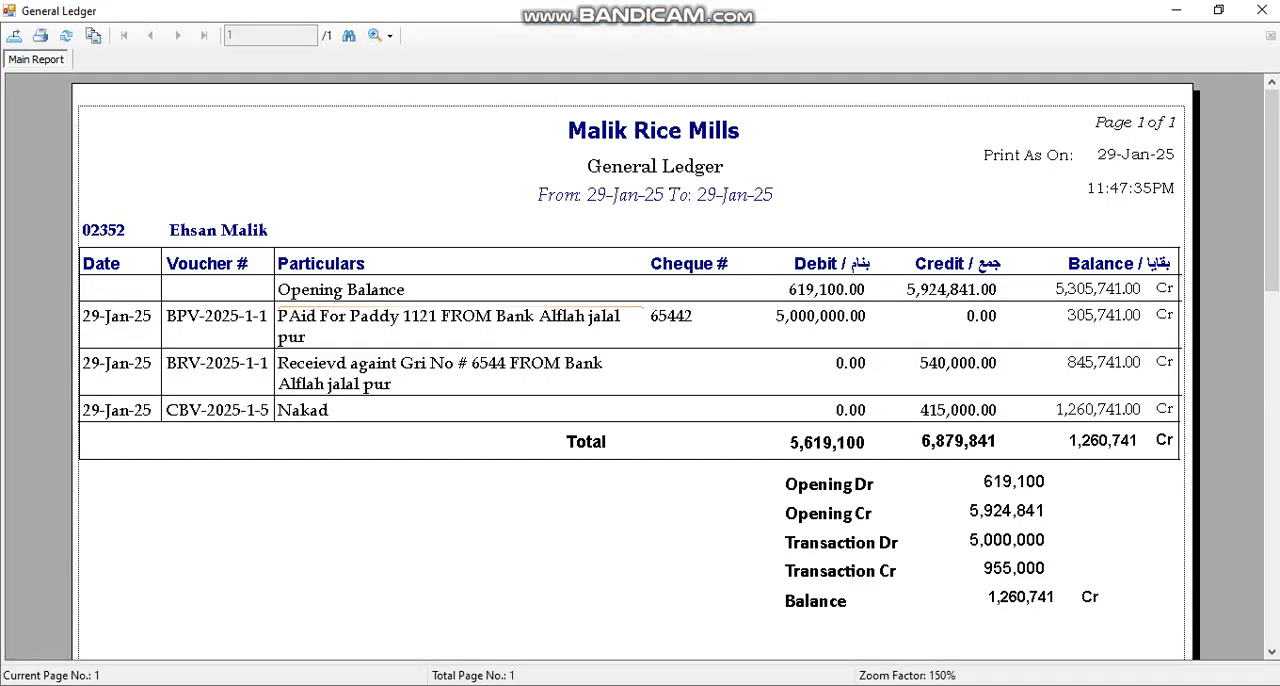
# Check the bank payment's debit and the bank receipt's credit in the customer's general ledger, and close the report
pyautogui.click(218, 316)
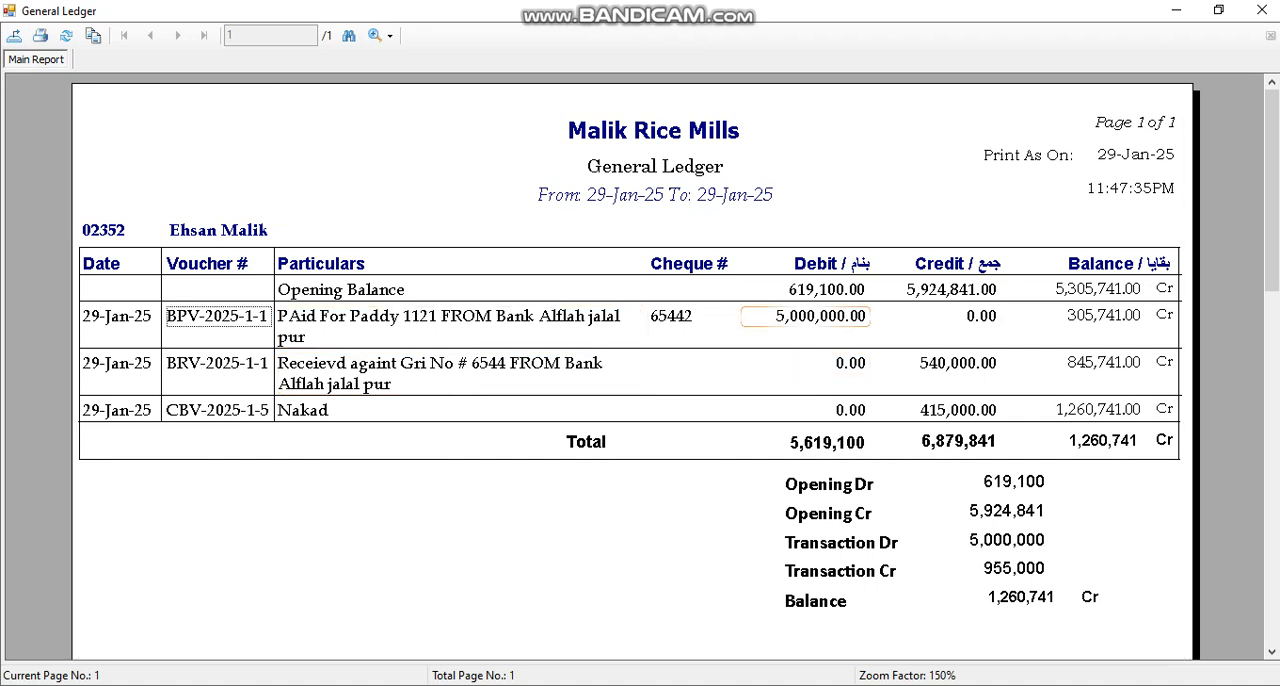
pyautogui.click(806, 316)
pyautogui.click(806, 264)
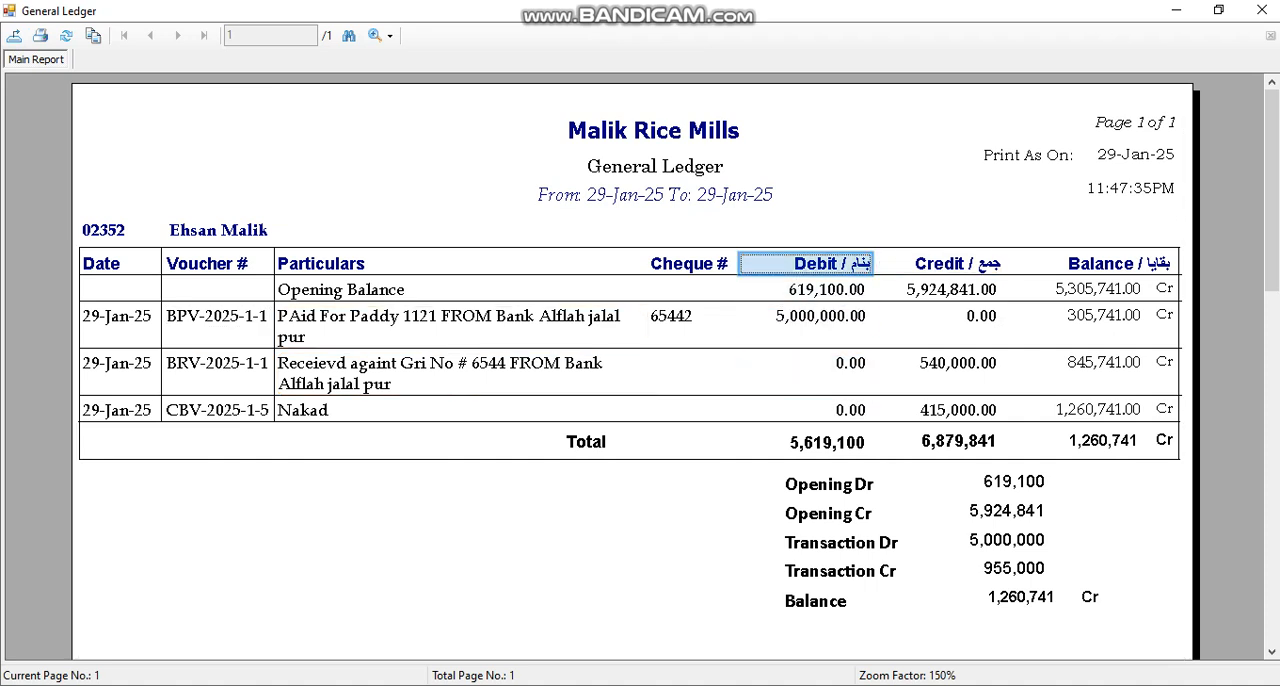
pyautogui.click(460, 374)
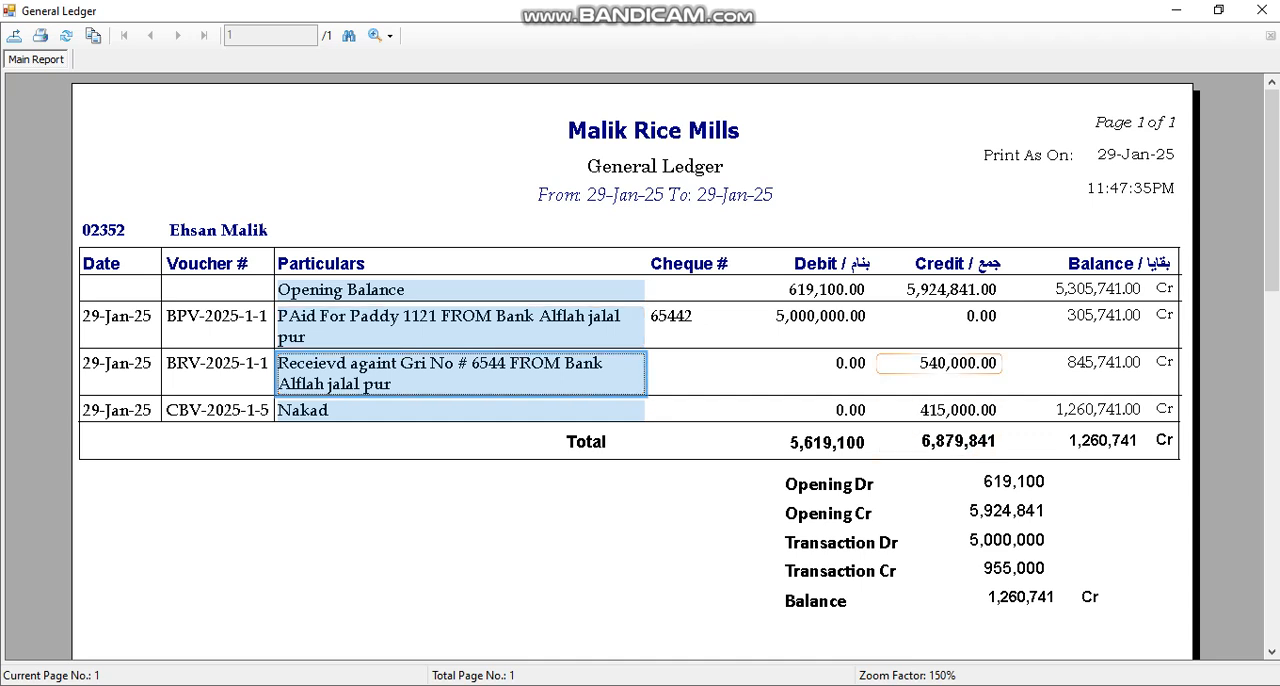
pyautogui.click(939, 364)
pyautogui.click(534, 230)
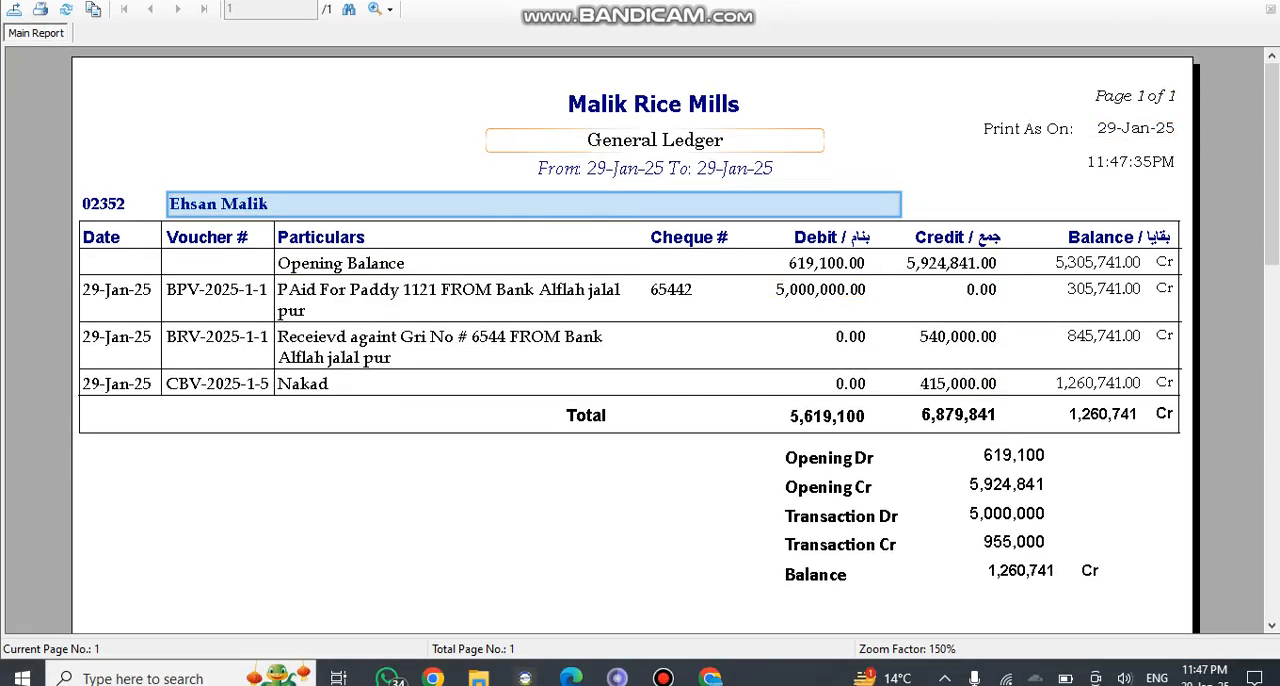
pyautogui.press('Escape')
# Search the accounts for "alf" and select Bank Alflah jalal pur as the General Ledger account
pyautogui.click(559, 126)
pyautogui.write('al')
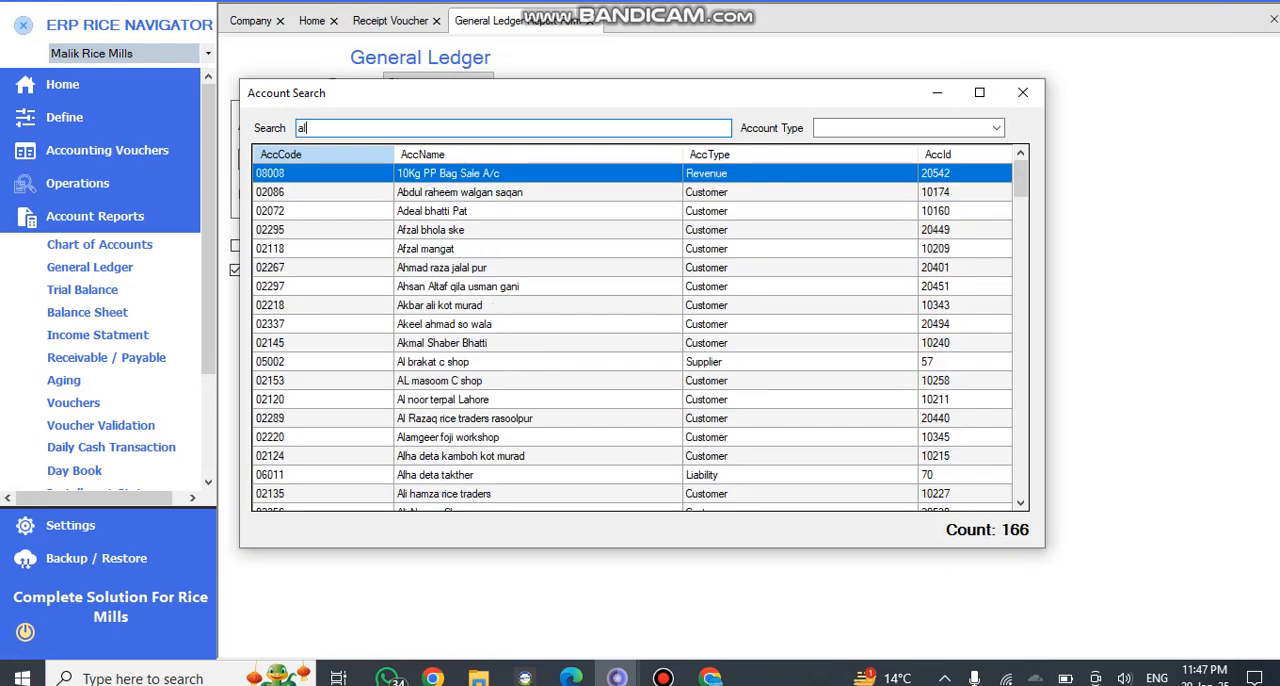
pyautogui.write('fal')
pyautogui.press('BackSpace')
pyautogui.press('BackSpace')
pyautogui.press('BackSpace')
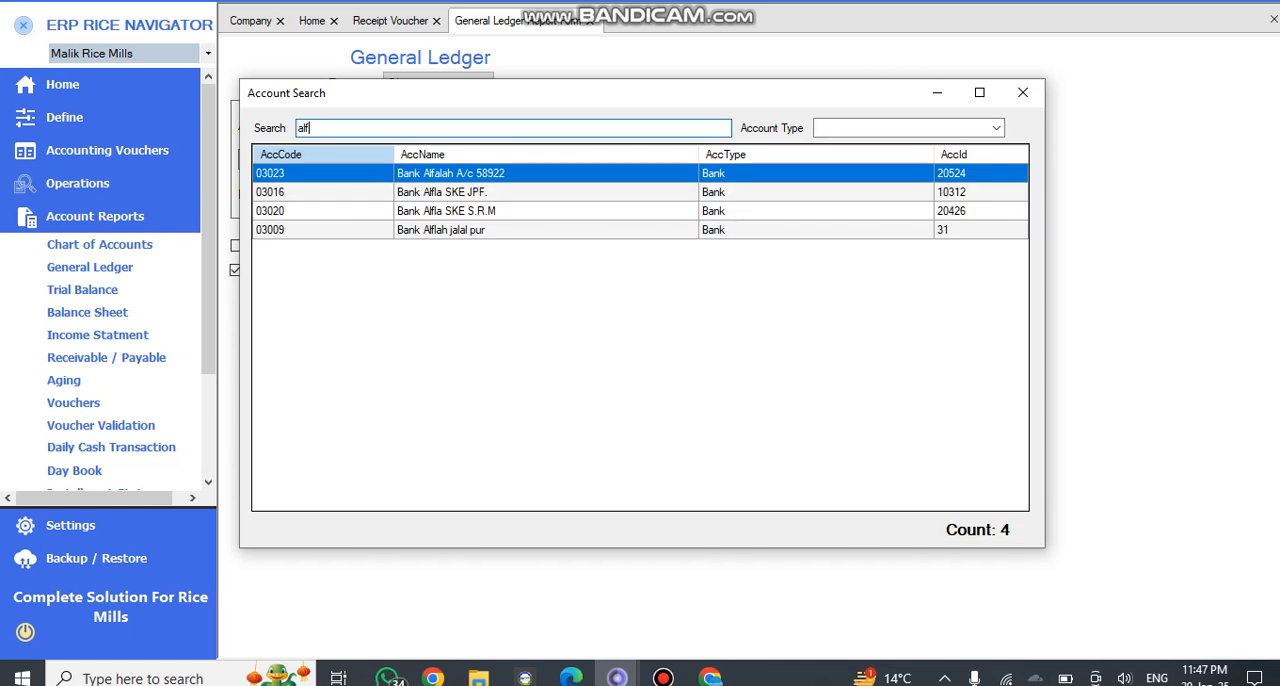
pyautogui.press('Down')
pyautogui.press('Down')
pyautogui.press('Down')
pyautogui.press('Return')
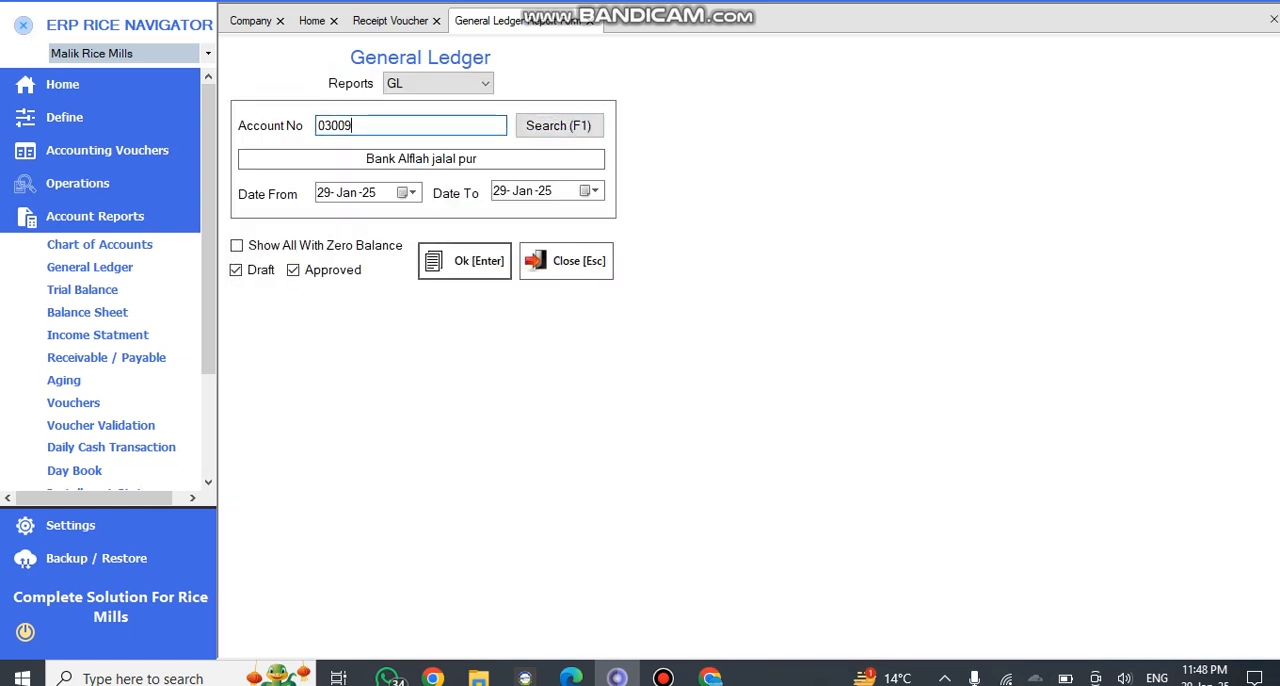
# Generate the bank's general ledger, zoom it to 150%, check the receipt voucher's debit amount, and close the report
pyautogui.press('Return')
pyautogui.click(382, 10)
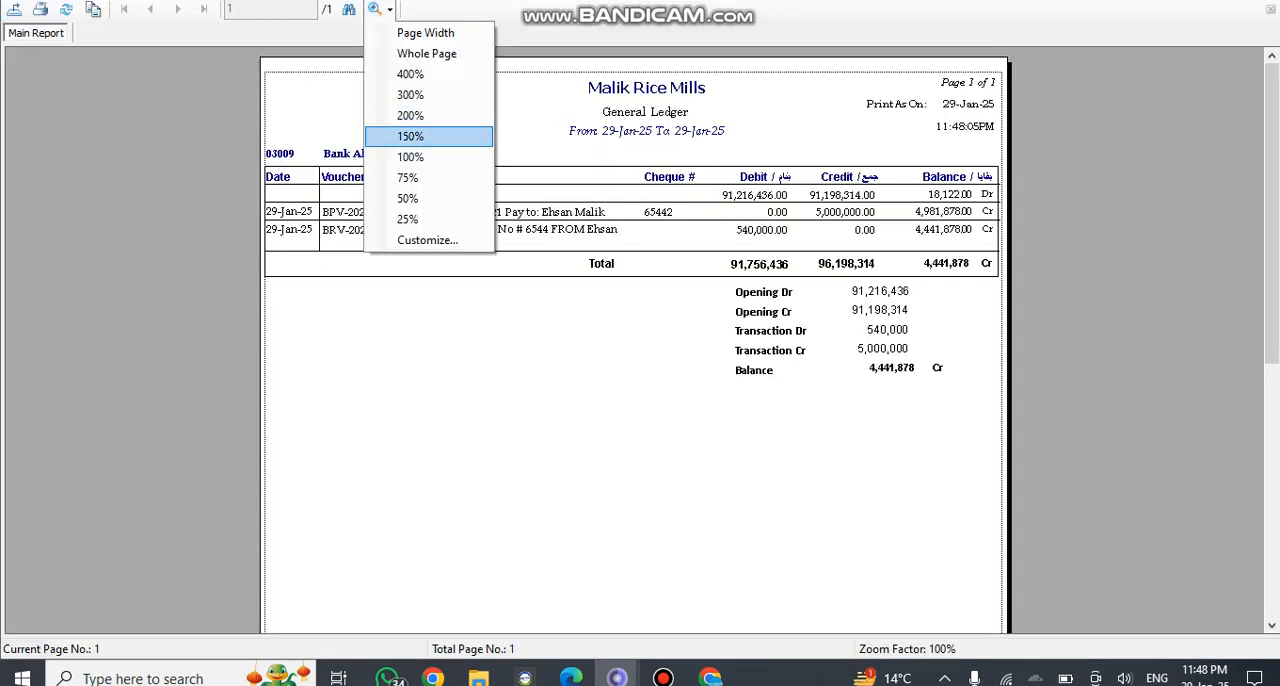
pyautogui.click(412, 137)
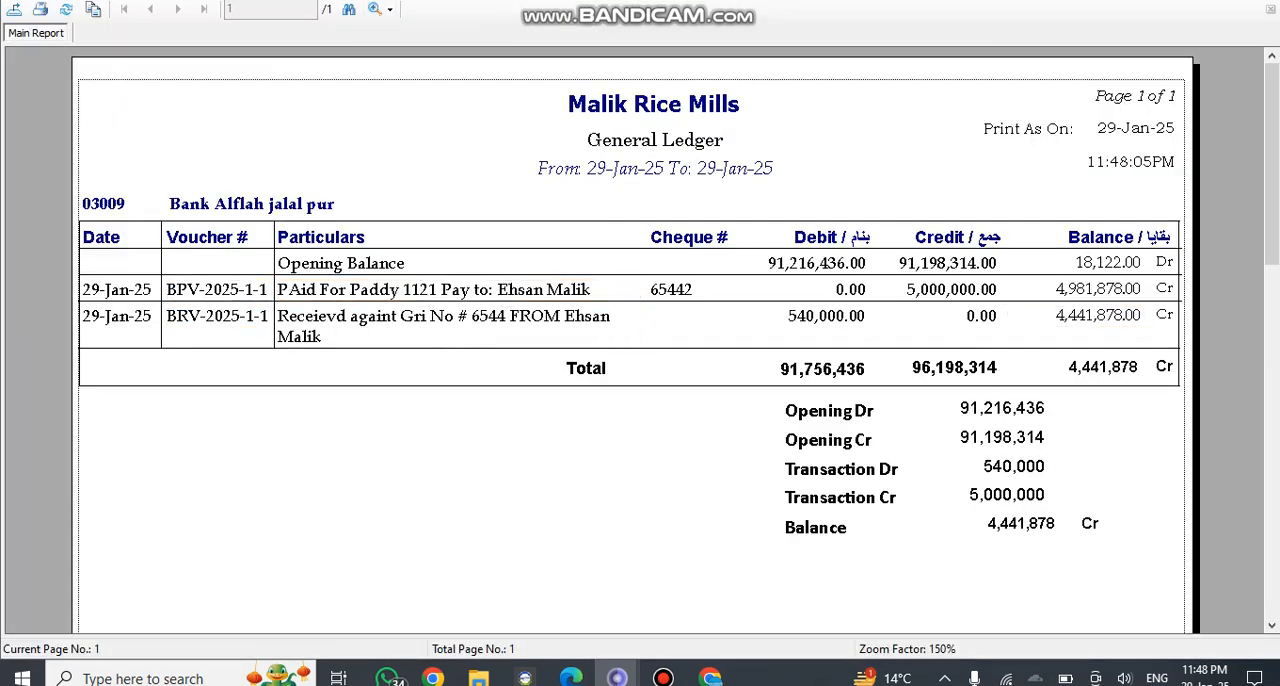
pyautogui.click(806, 316)
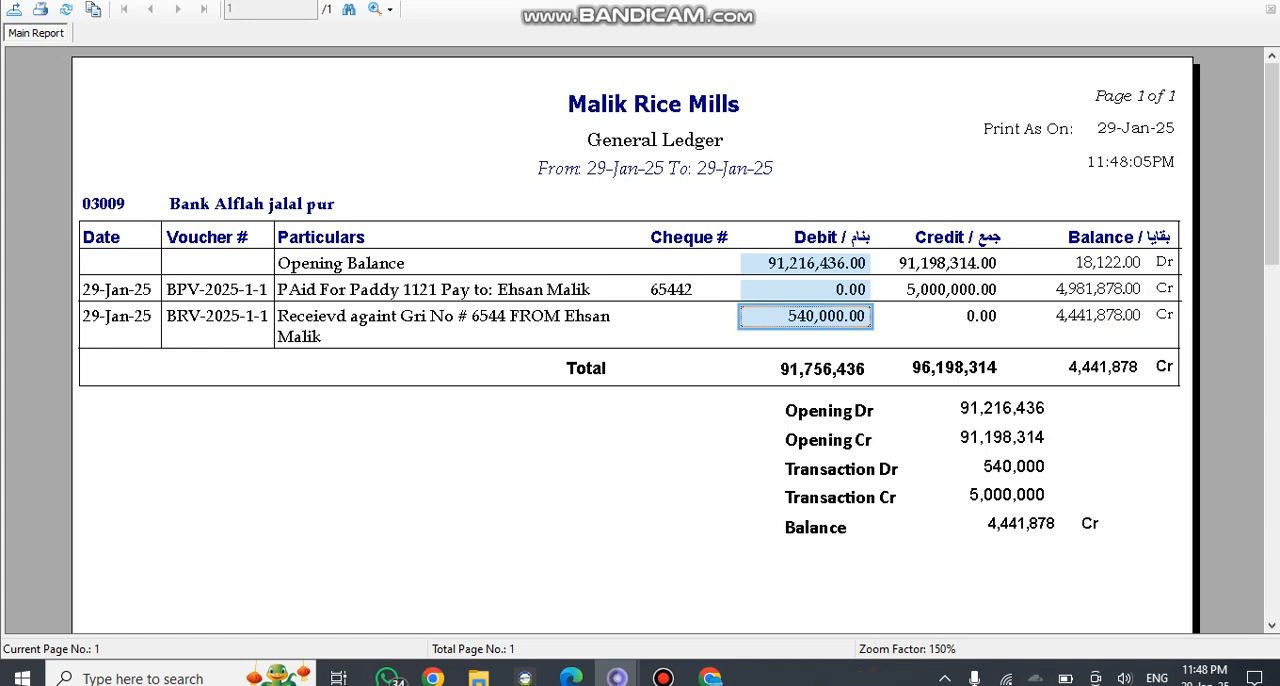
pyautogui.press('Escape')
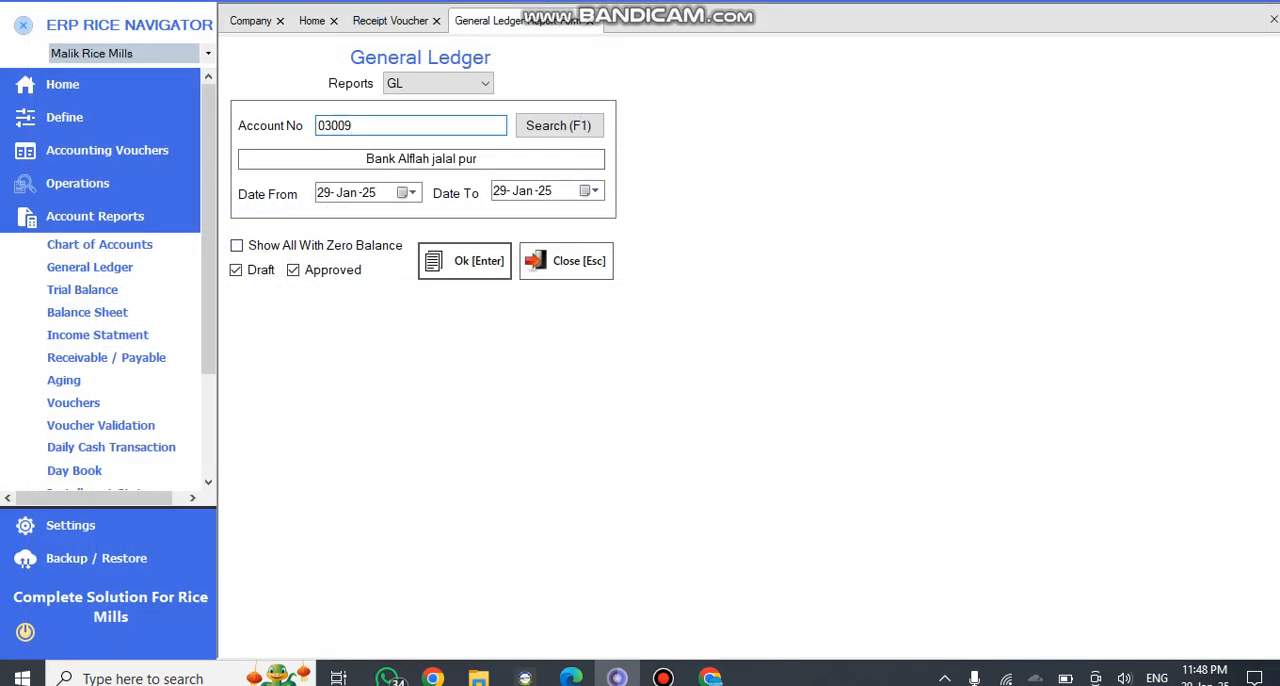